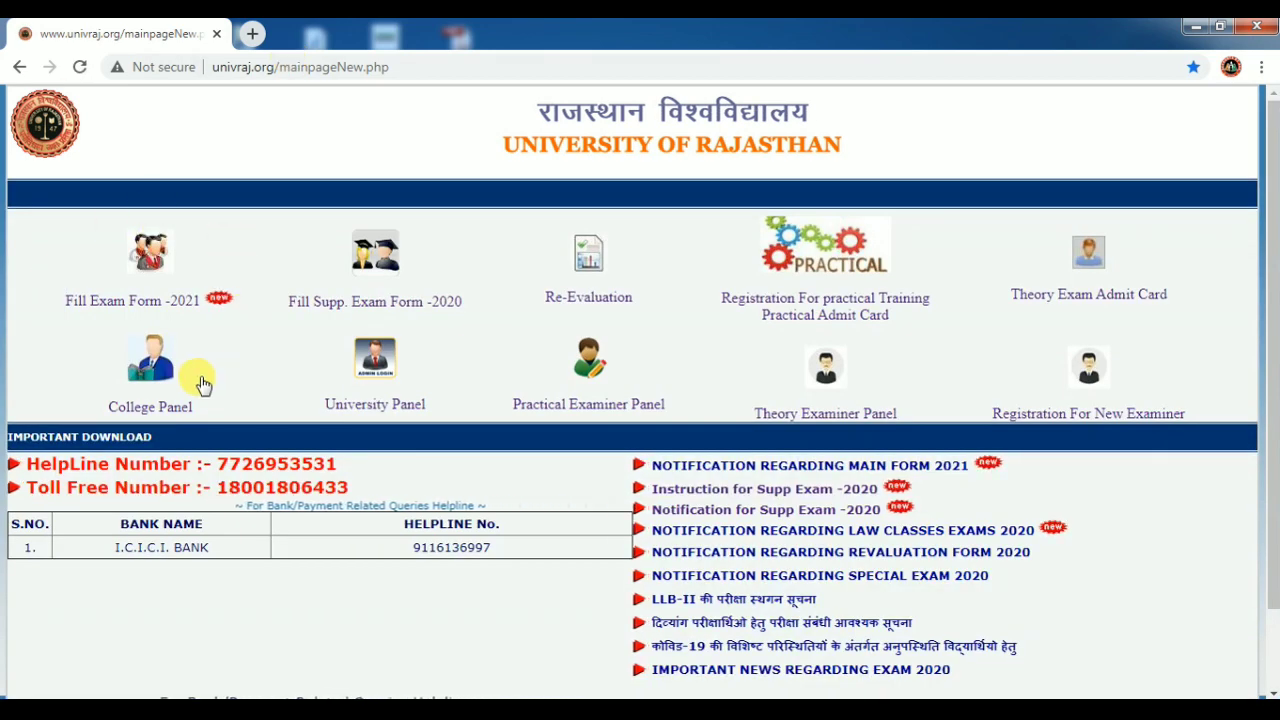
# Start a fresh 2021 exam application form and set the student category to NON COLLEGIATE.
pyautogui.click(148, 270)
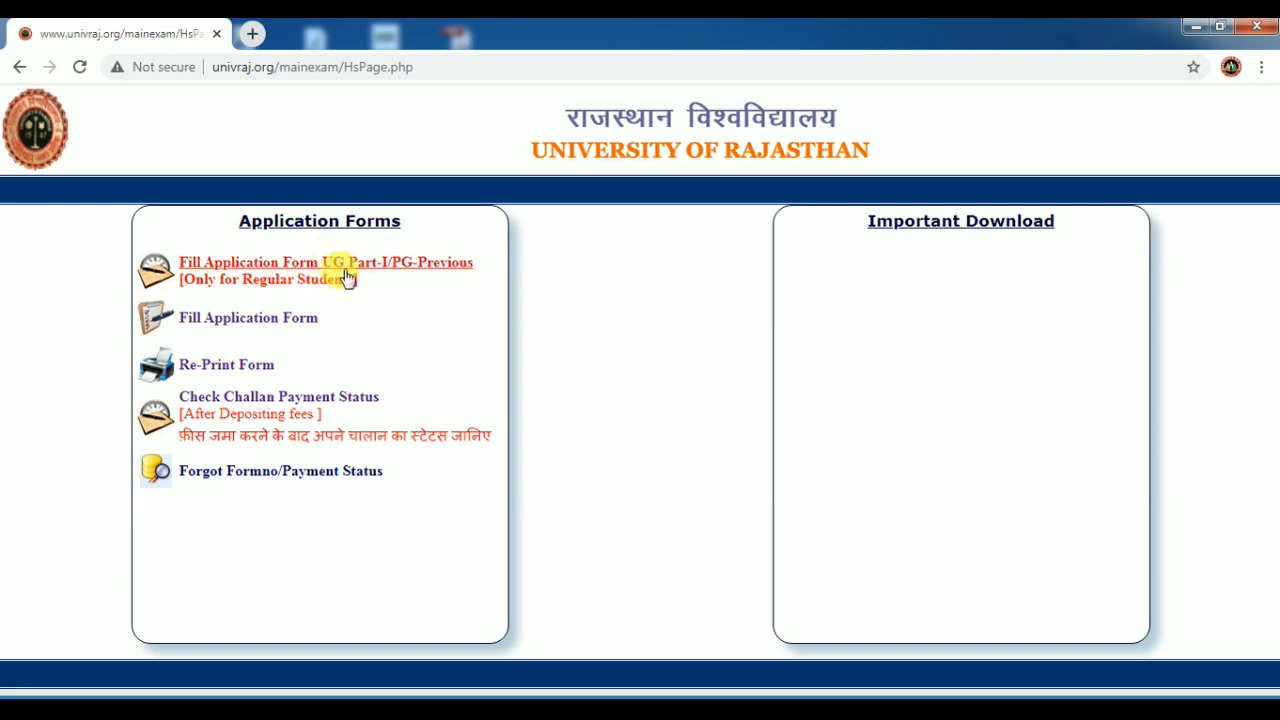
pyautogui.click(276, 320)
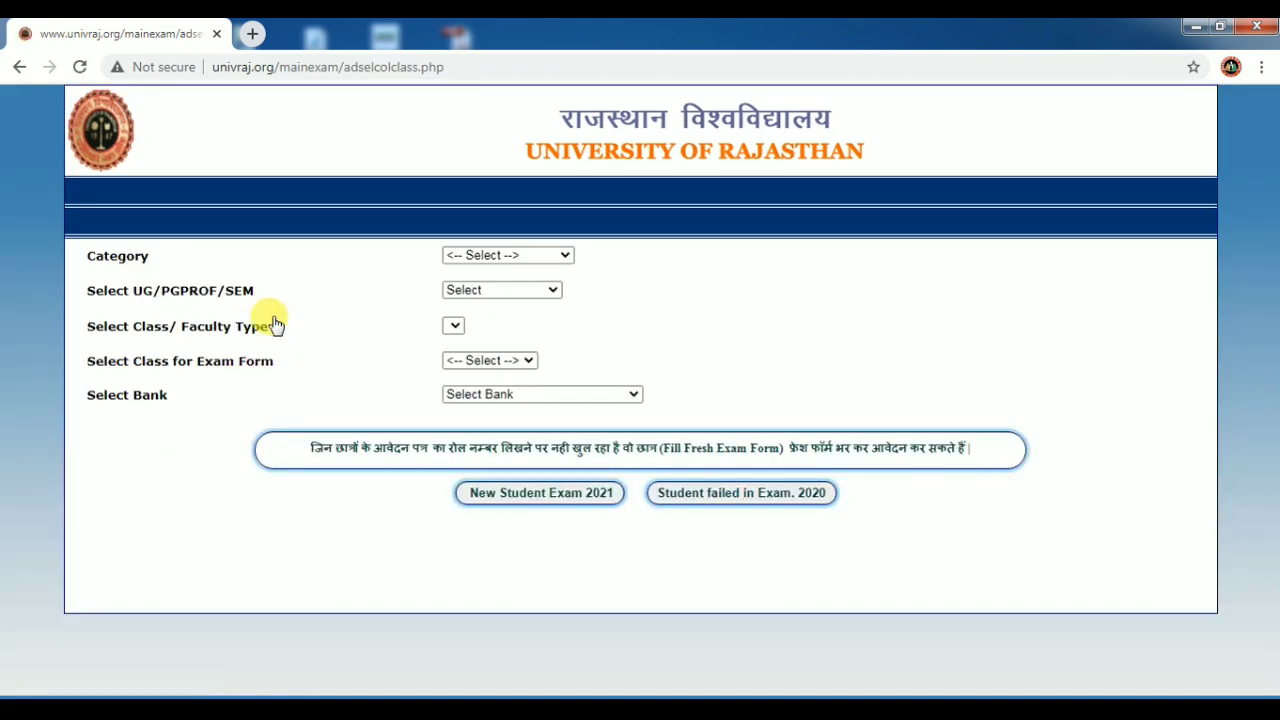
pyautogui.click(518, 256)
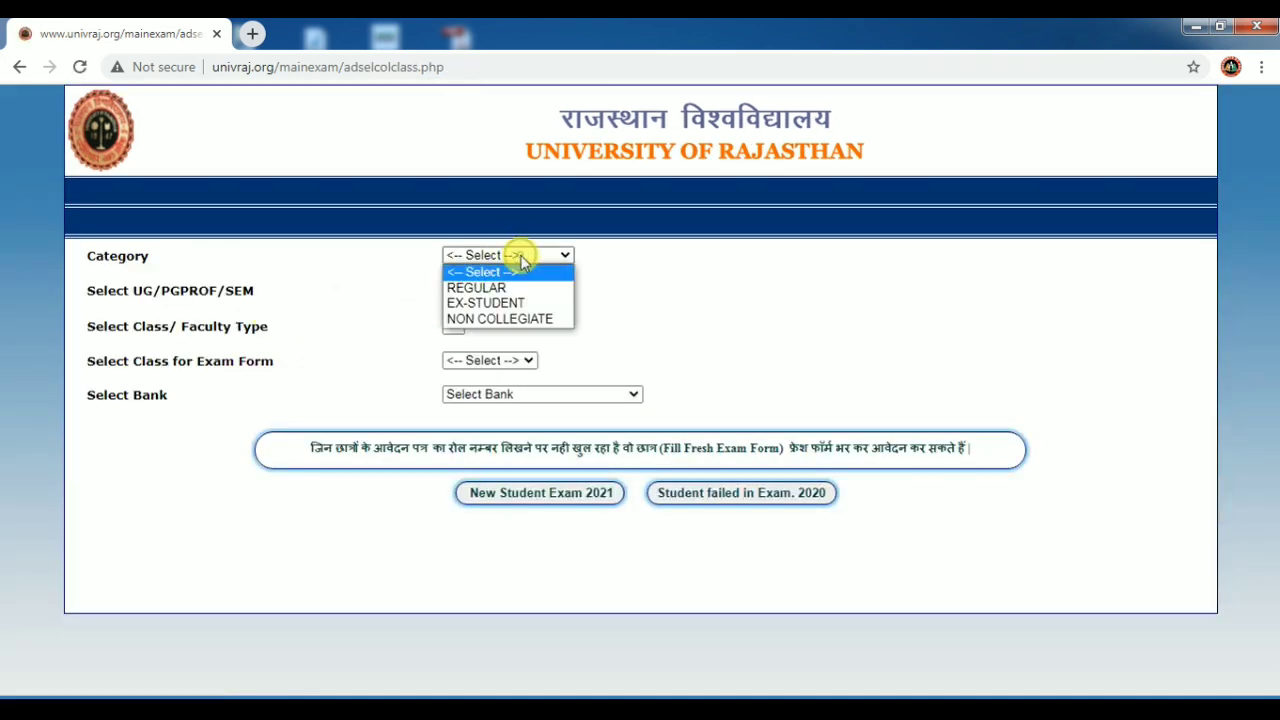
pyautogui.click(502, 319)
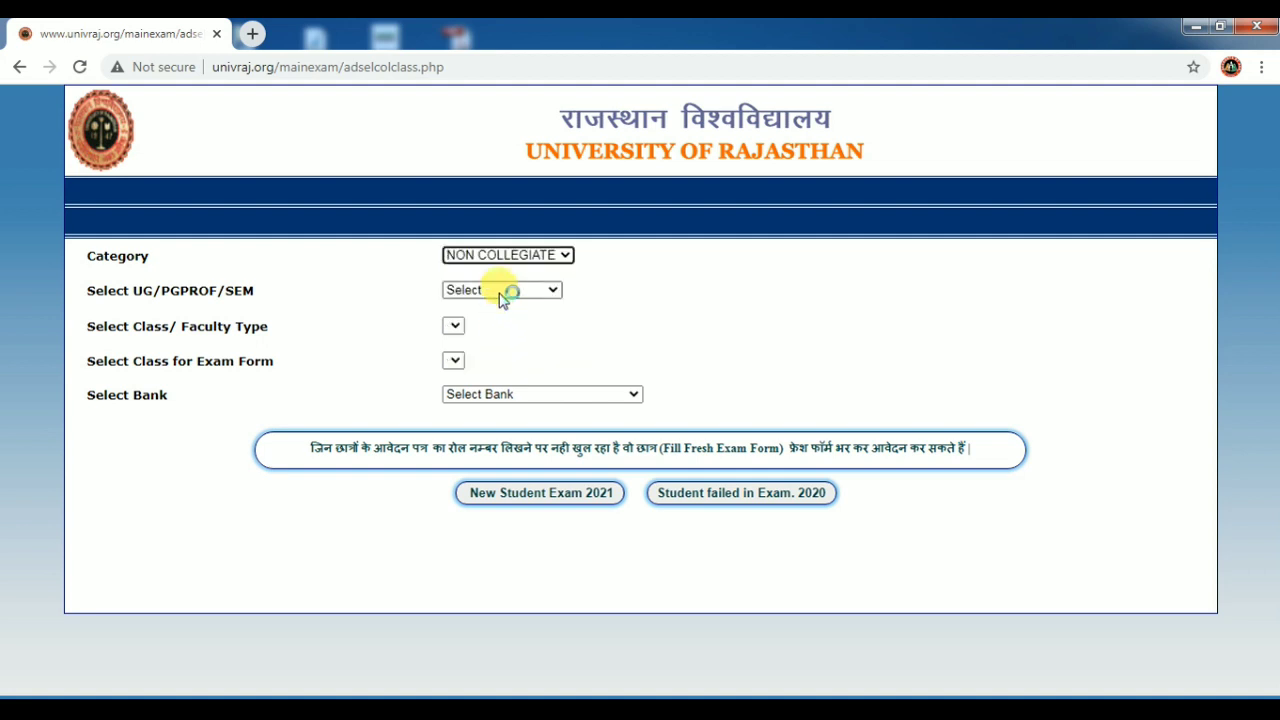
pyautogui.click(500, 255)
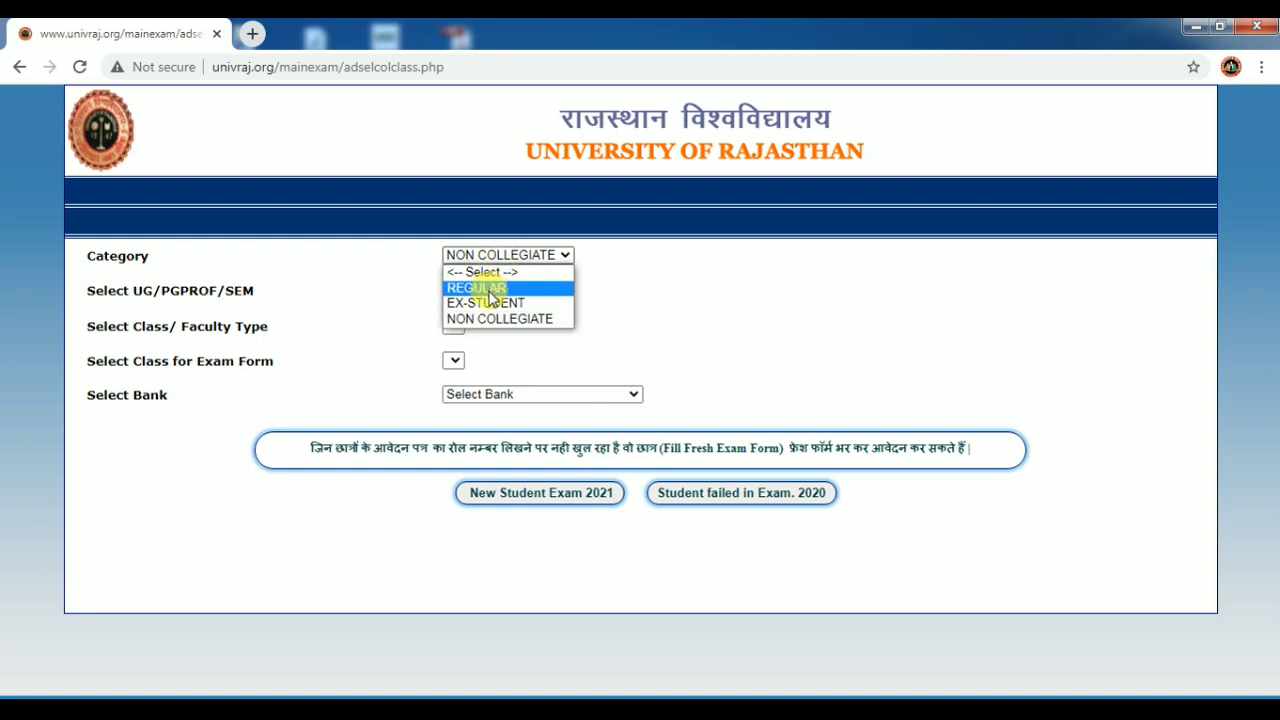
pyautogui.click(494, 318)
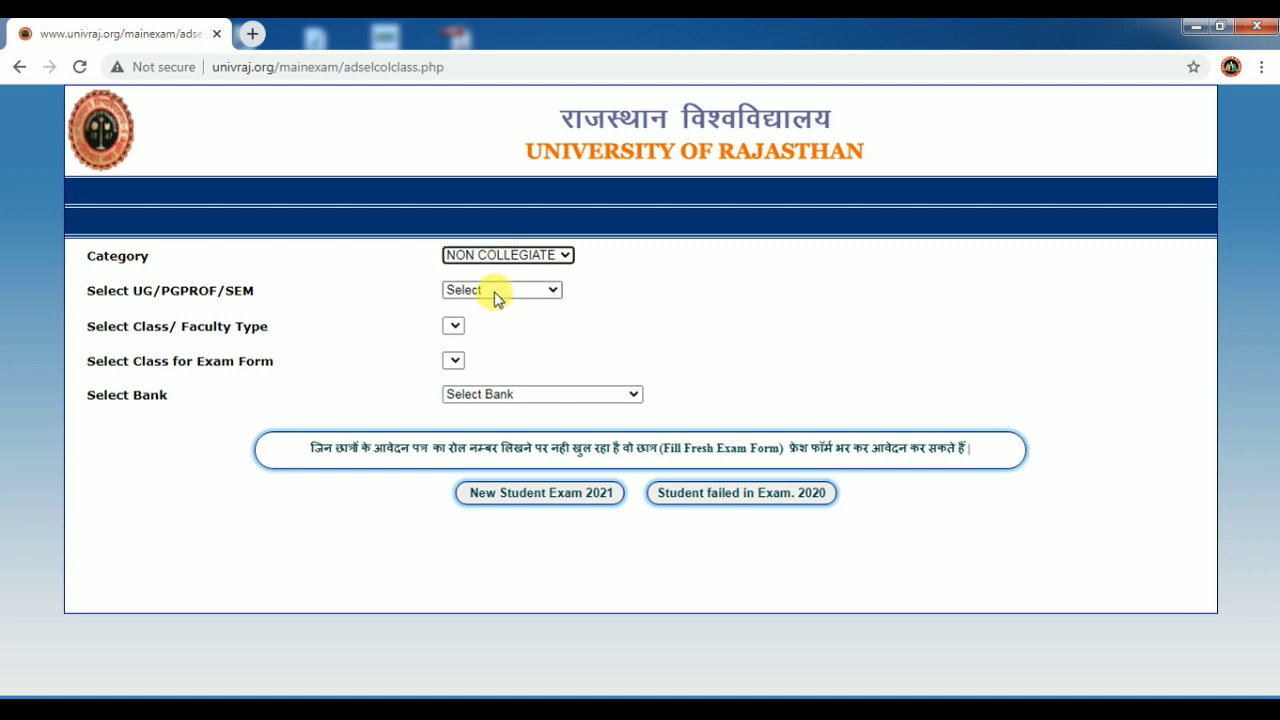
# Choose UG, B.Com., 1021: B.Com. PART-I and ICICI BANK ONLINE PAYMENT, continuing as a new 2021 student.
pyautogui.click(494, 290)
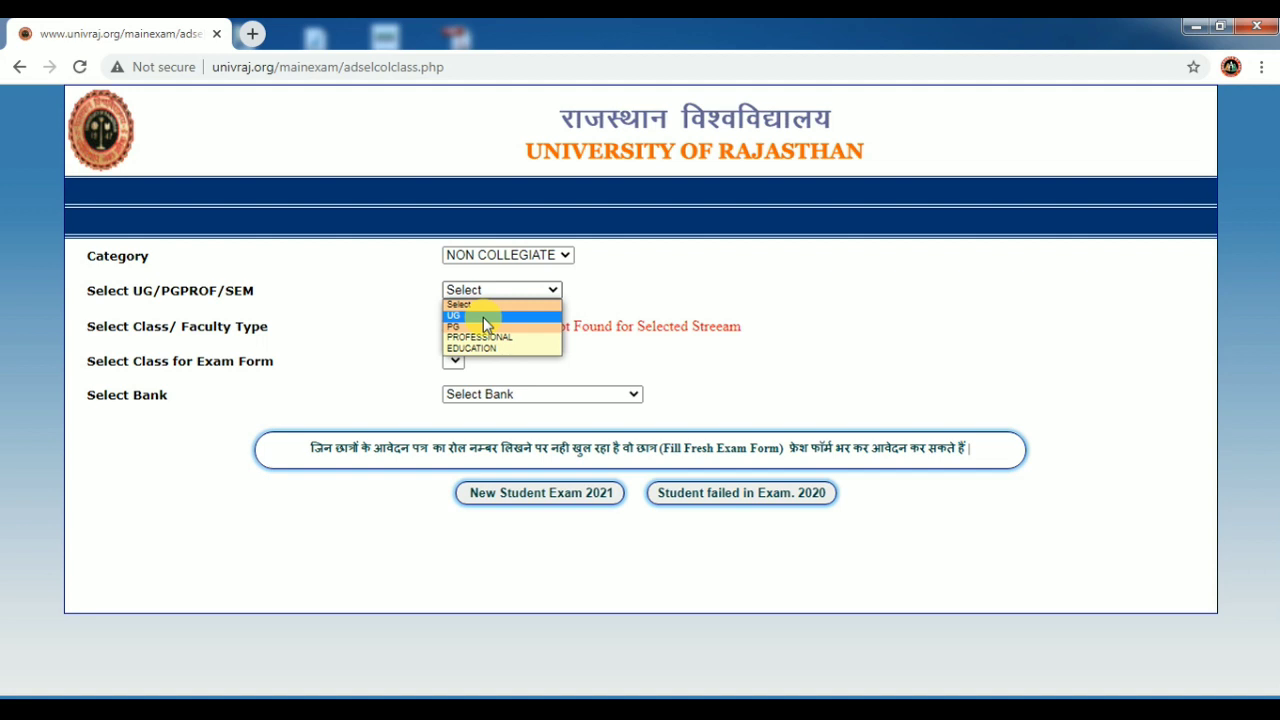
pyautogui.click(483, 317)
pyautogui.click(484, 326)
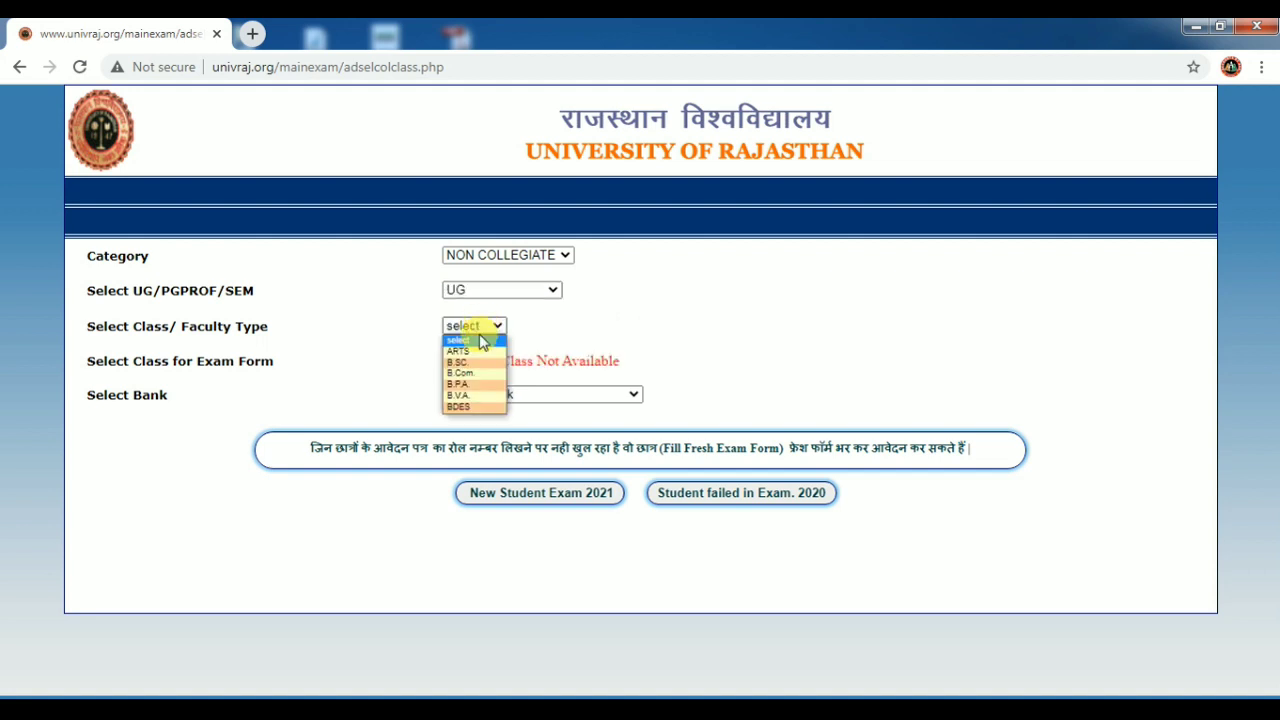
pyautogui.click(476, 372)
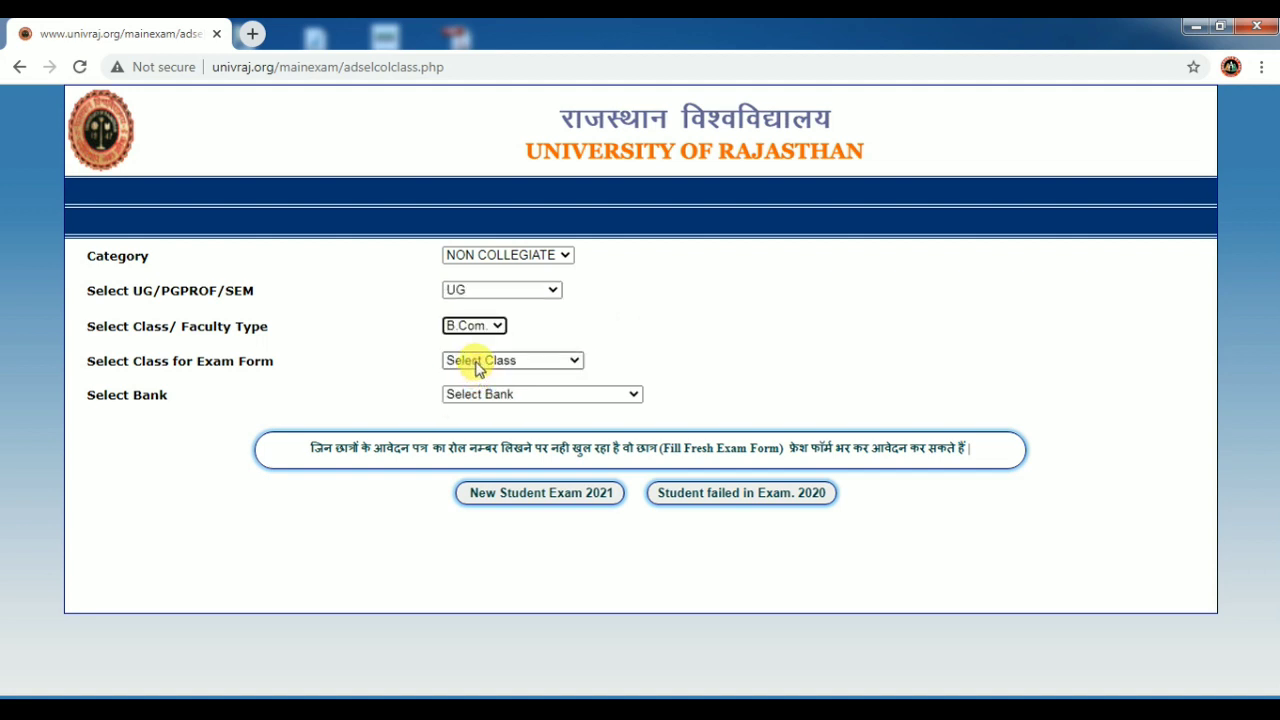
pyautogui.click(478, 365)
pyautogui.click(485, 390)
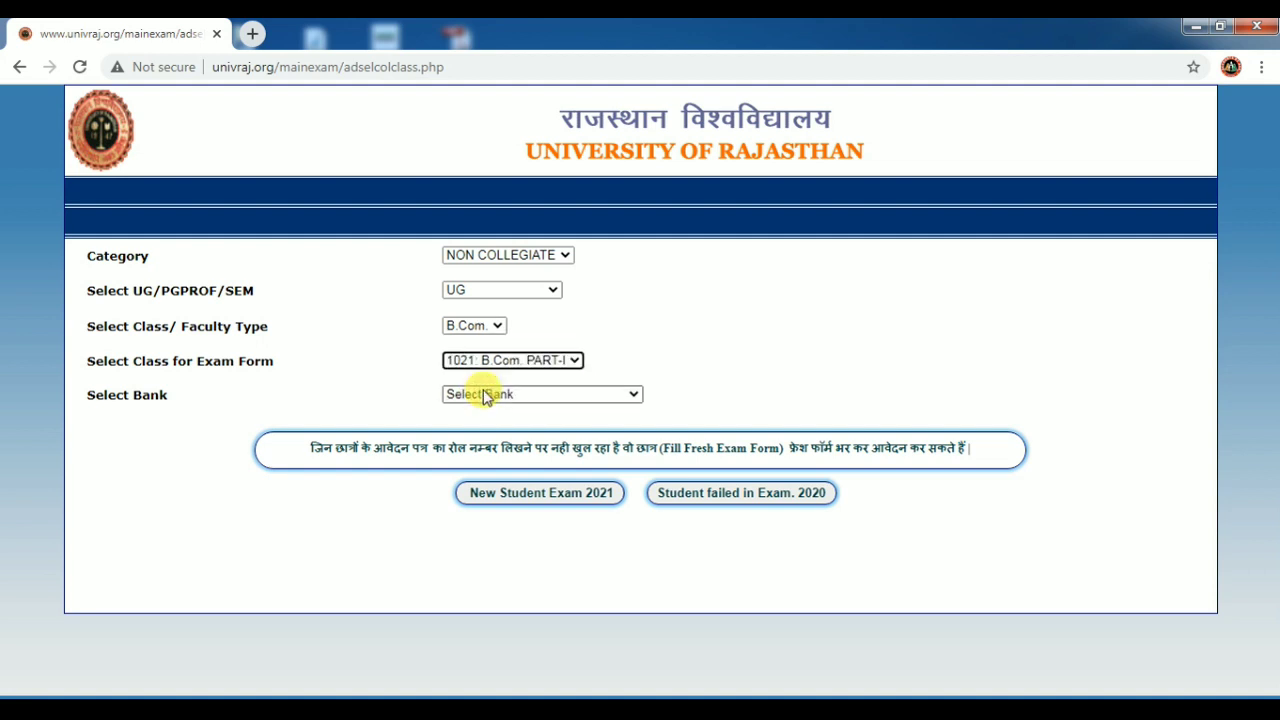
pyautogui.click(484, 396)
pyautogui.click(487, 425)
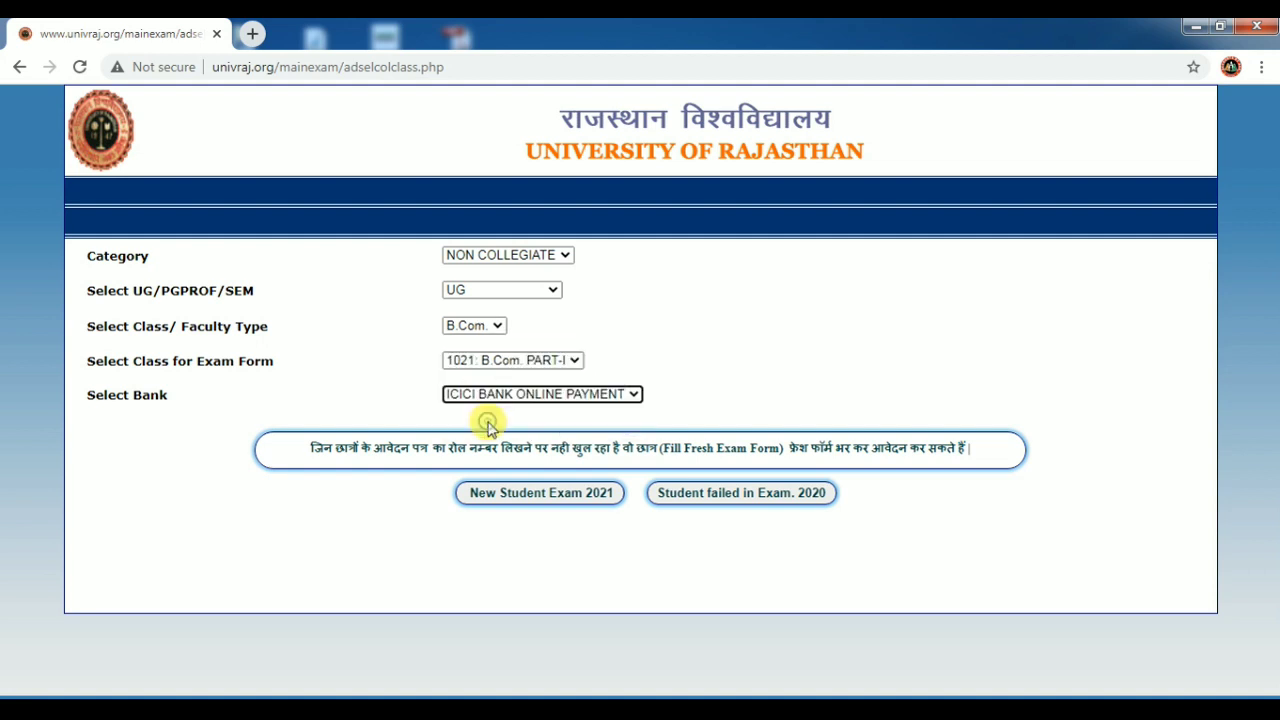
pyautogui.click(521, 495)
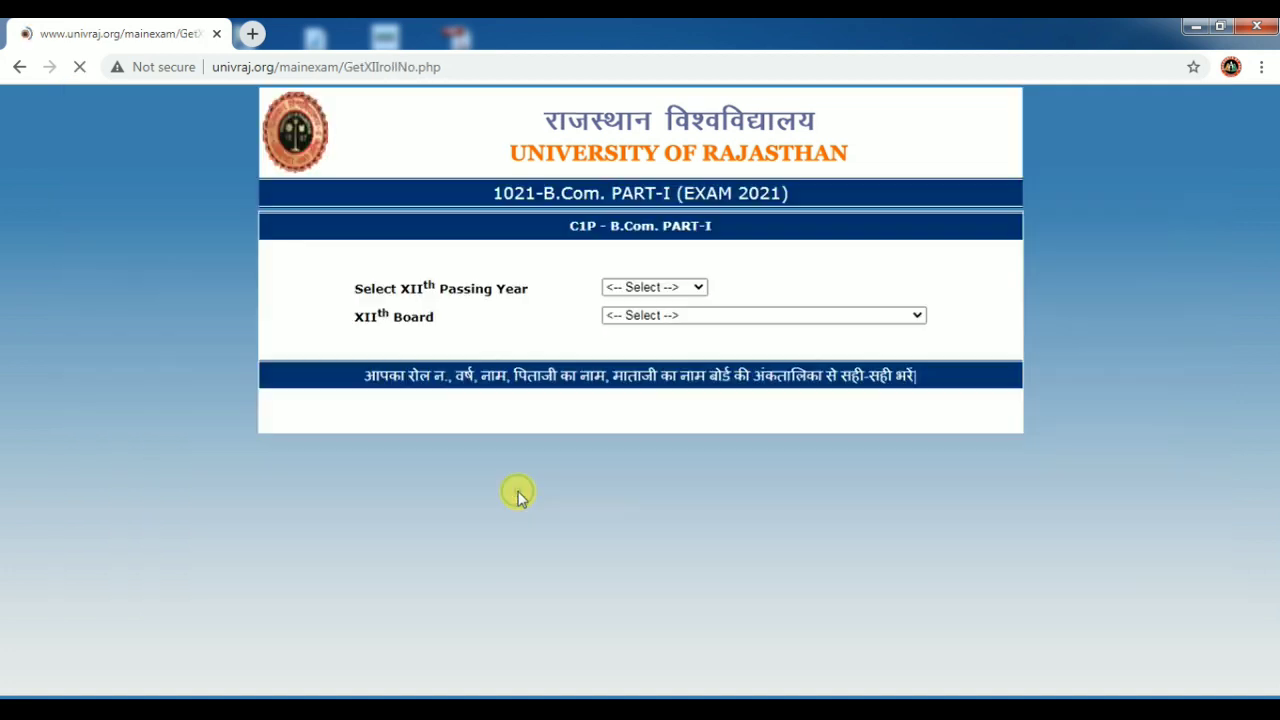
# Enter XII passing year 2020, BOARD OF SECONDARY EDUCATION RAJASTHAN and the saved roll number, then proceed.
pyautogui.click(674, 287)
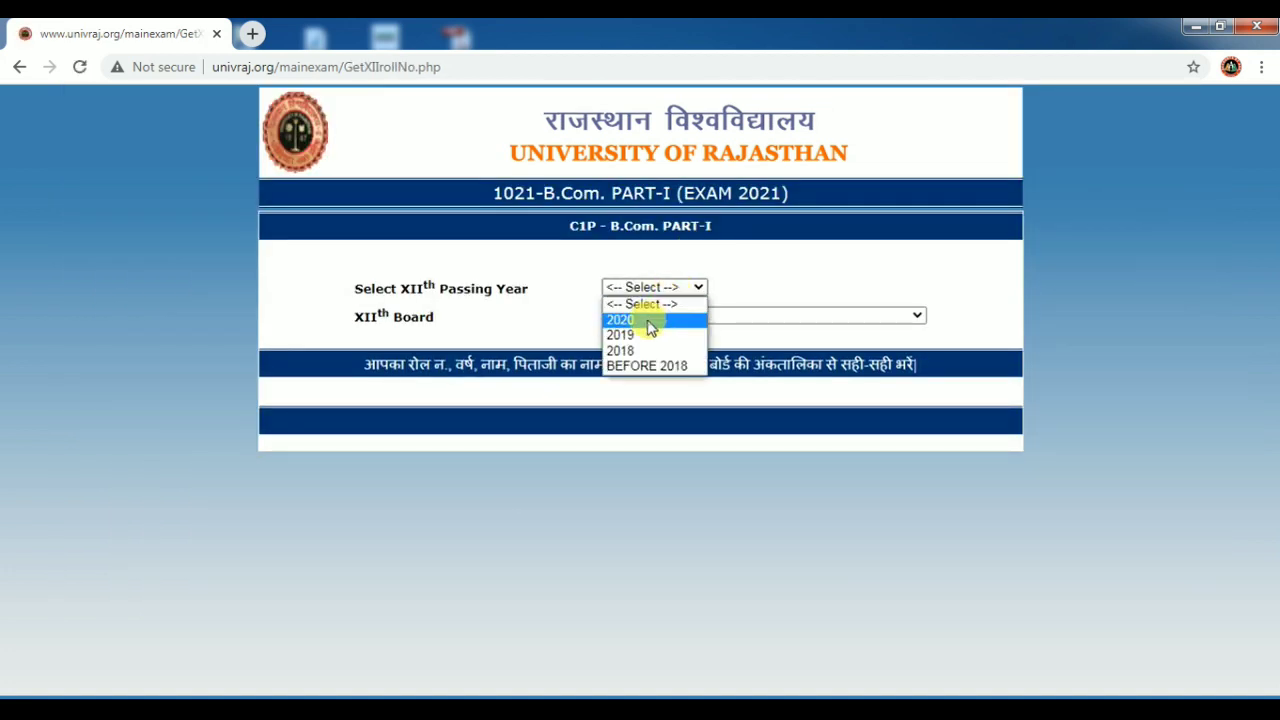
pyautogui.click(648, 320)
pyautogui.click(804, 172)
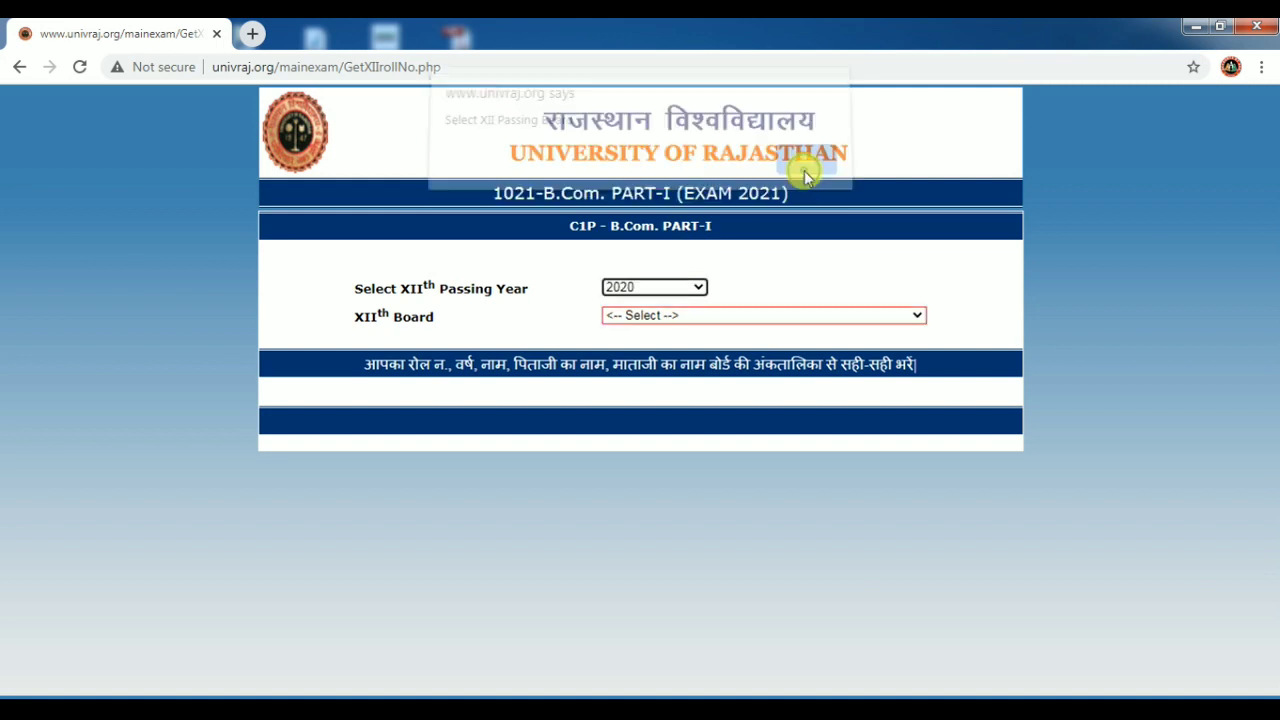
pyautogui.click(685, 316)
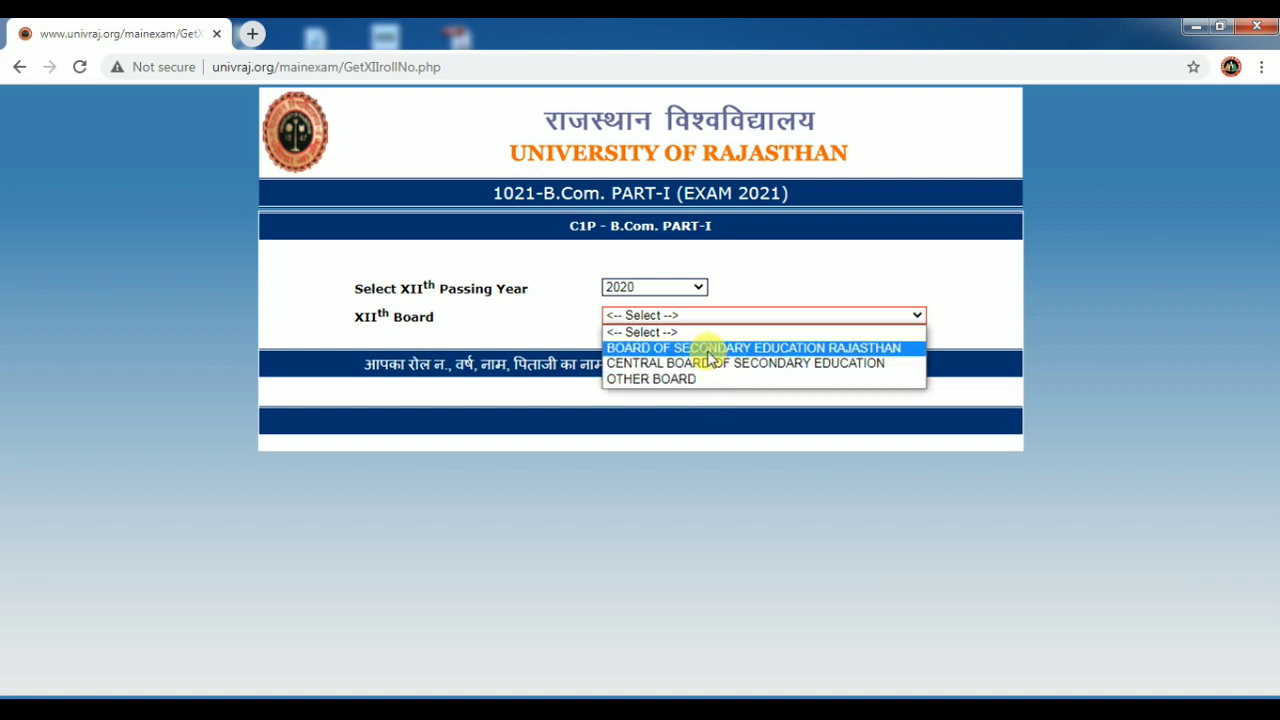
pyautogui.click(708, 350)
pyautogui.click(679, 346)
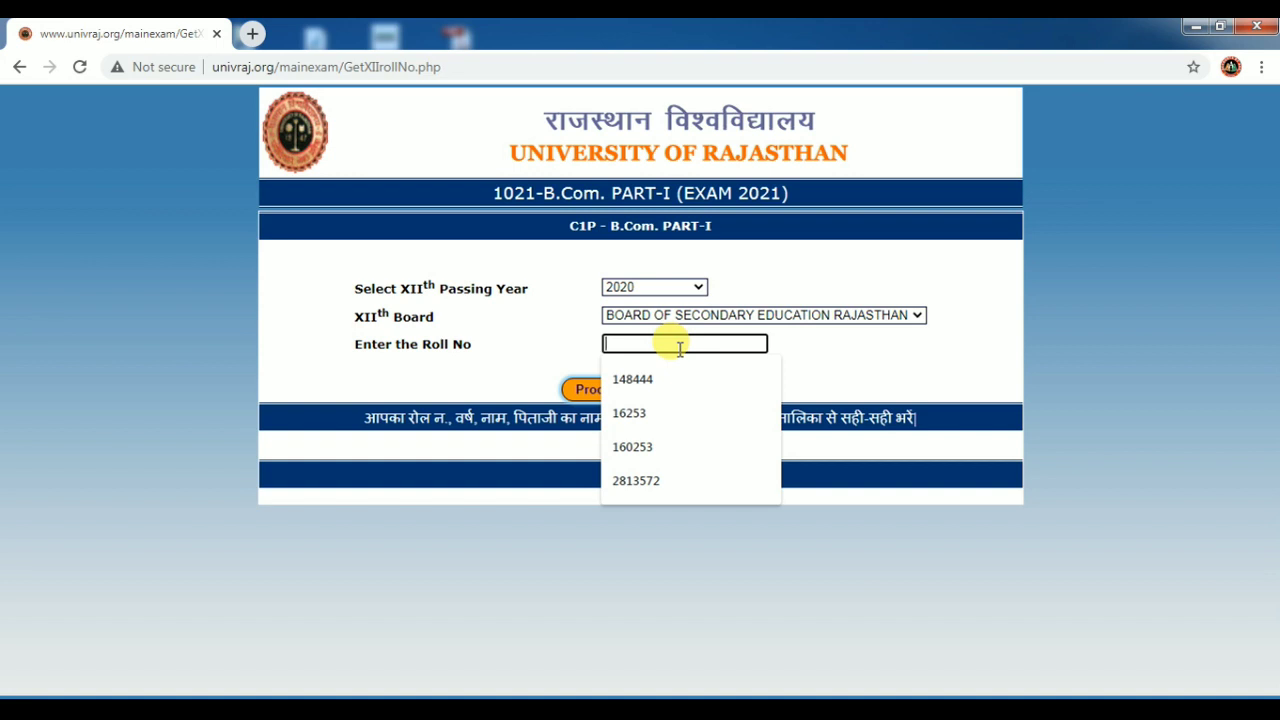
pyautogui.click(629, 484)
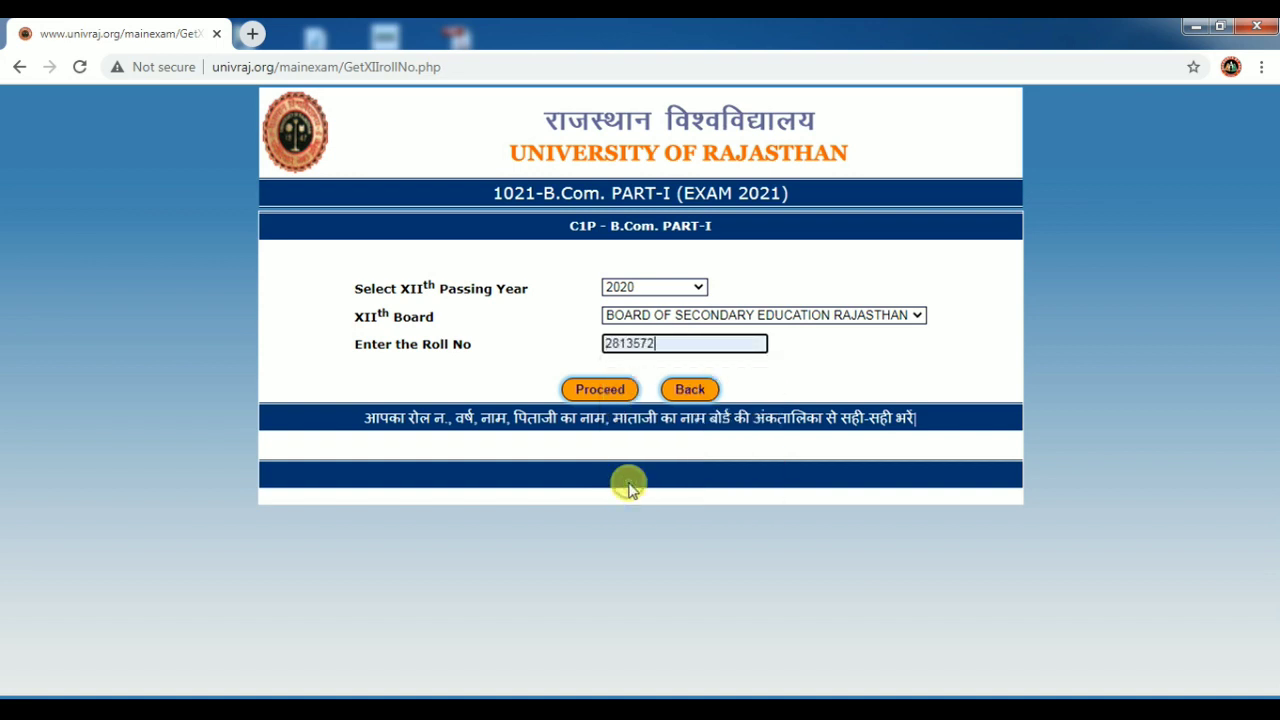
pyautogui.click(598, 389)
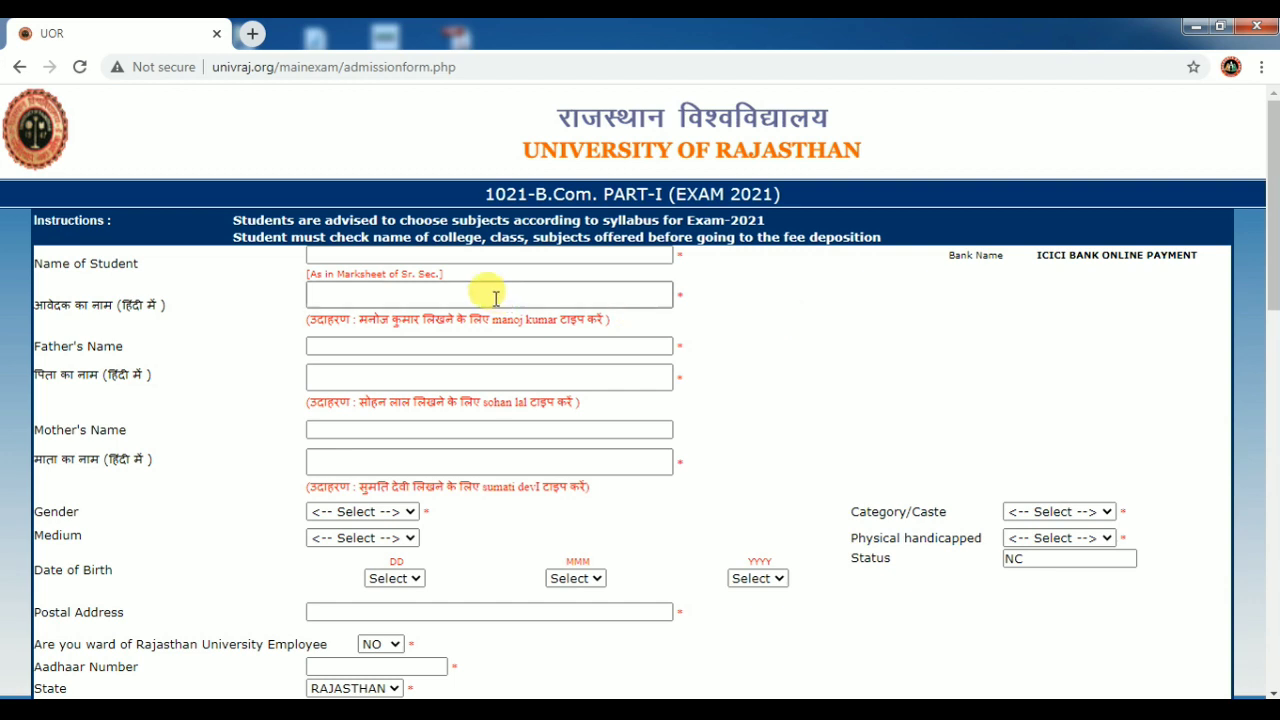
# Enter the student's full name in the English Name of Student field.
pyautogui.click(446, 255)
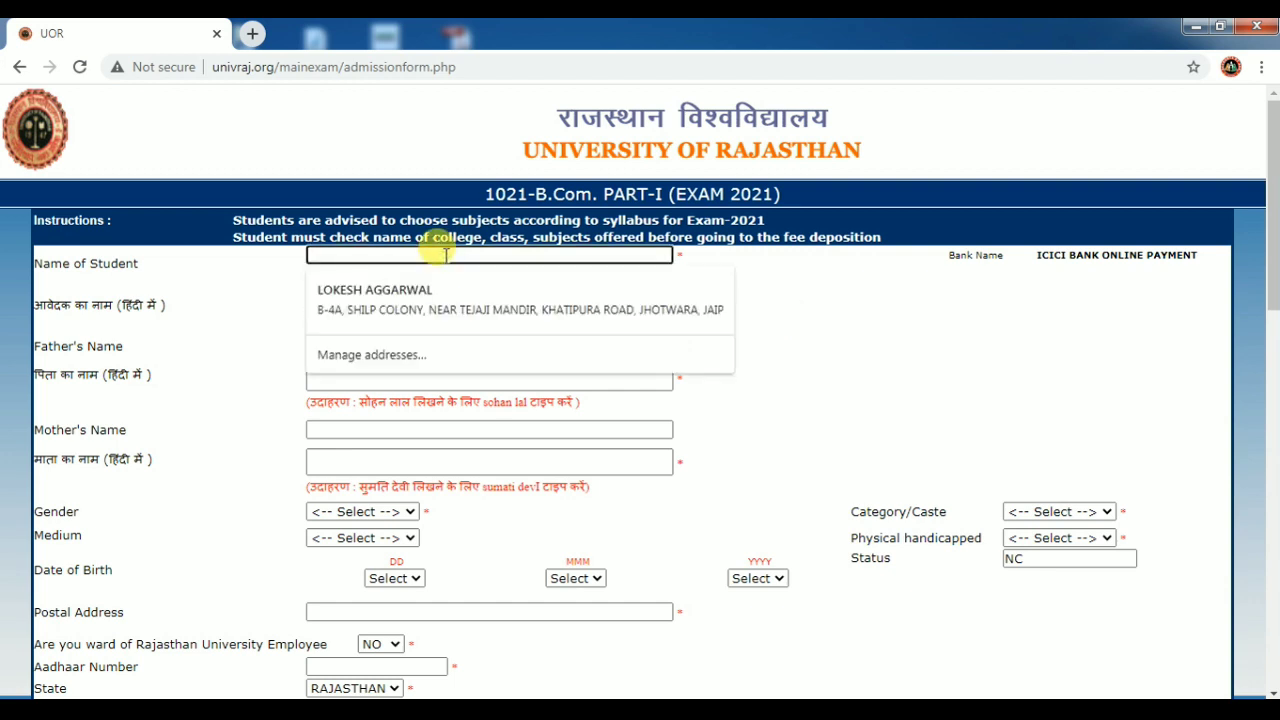
pyautogui.write('AS')
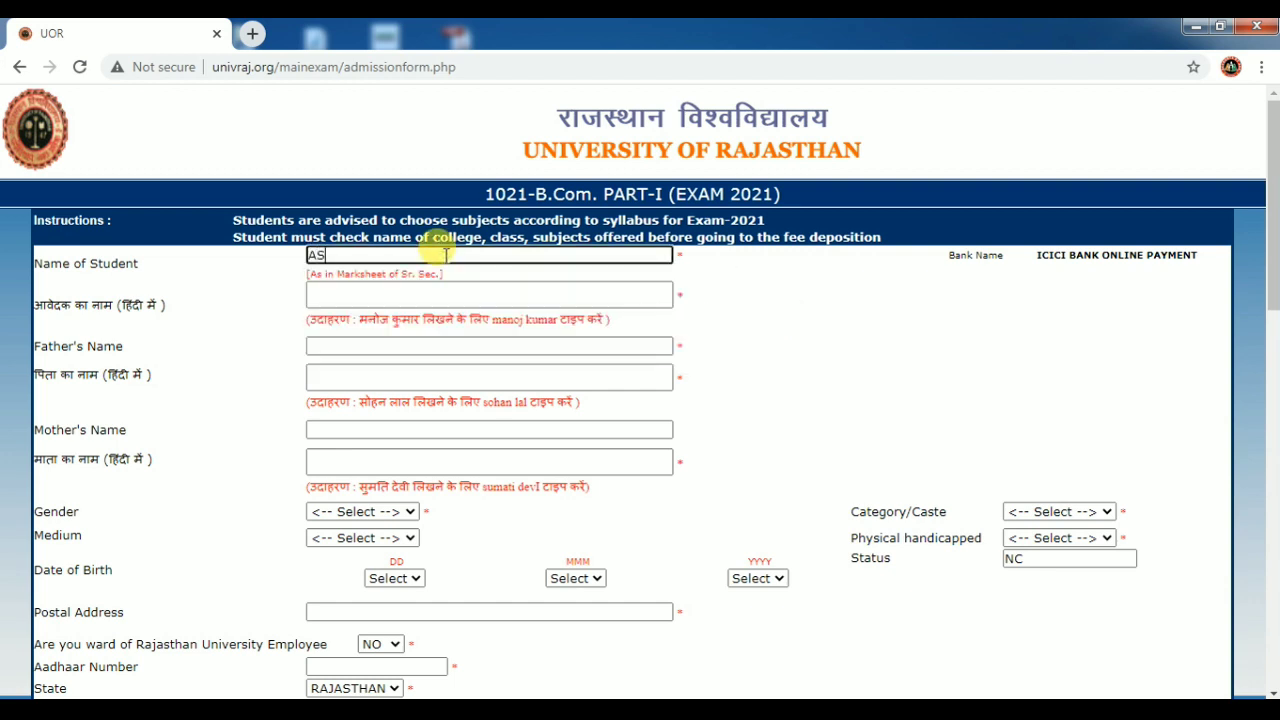
pyautogui.write('DF')
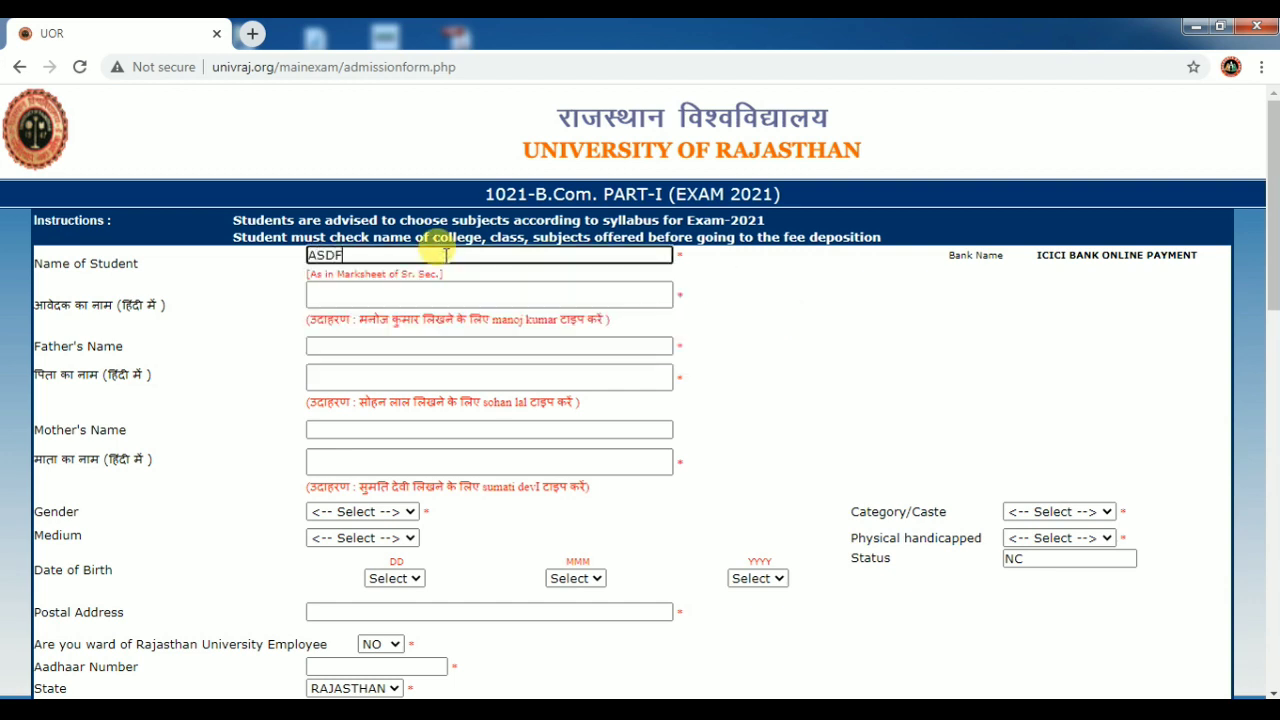
pyautogui.click(394, 294)
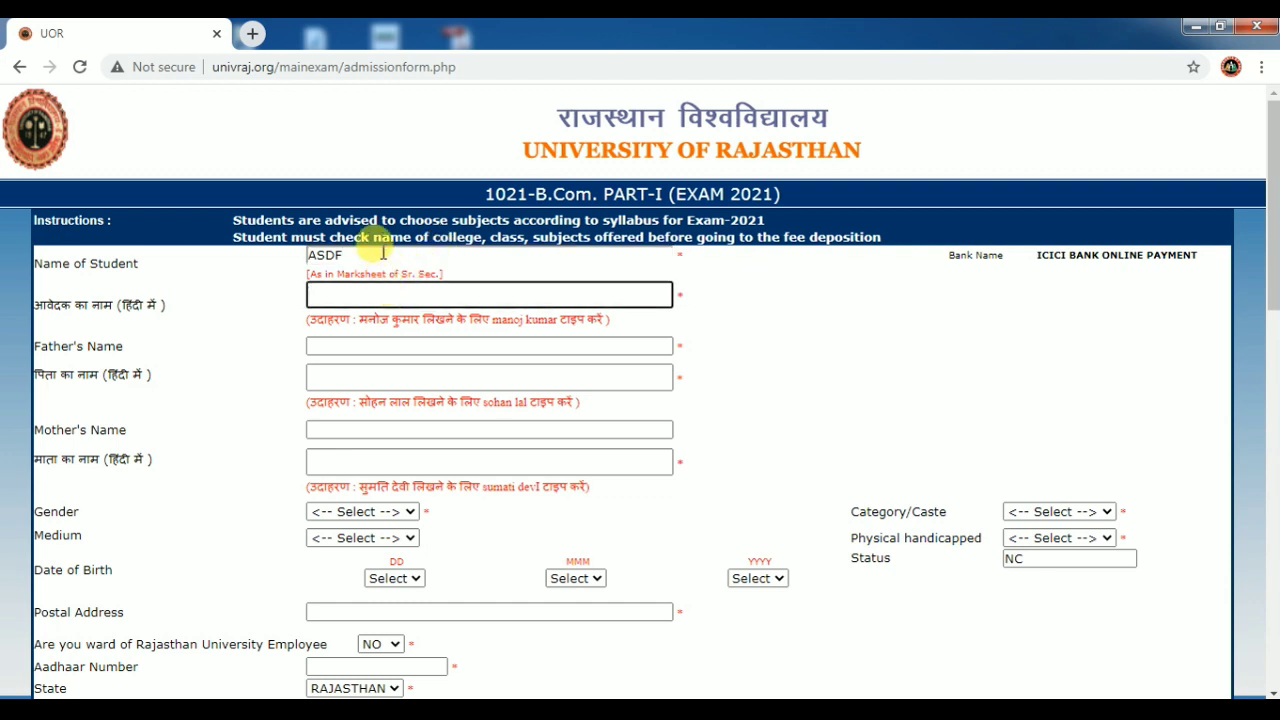
pyautogui.click(375, 258)
pyautogui.press('BackSpace')
pyautogui.press('BackSpace')
pyautogui.press('BackSpace')
pyautogui.press('BackSpace')
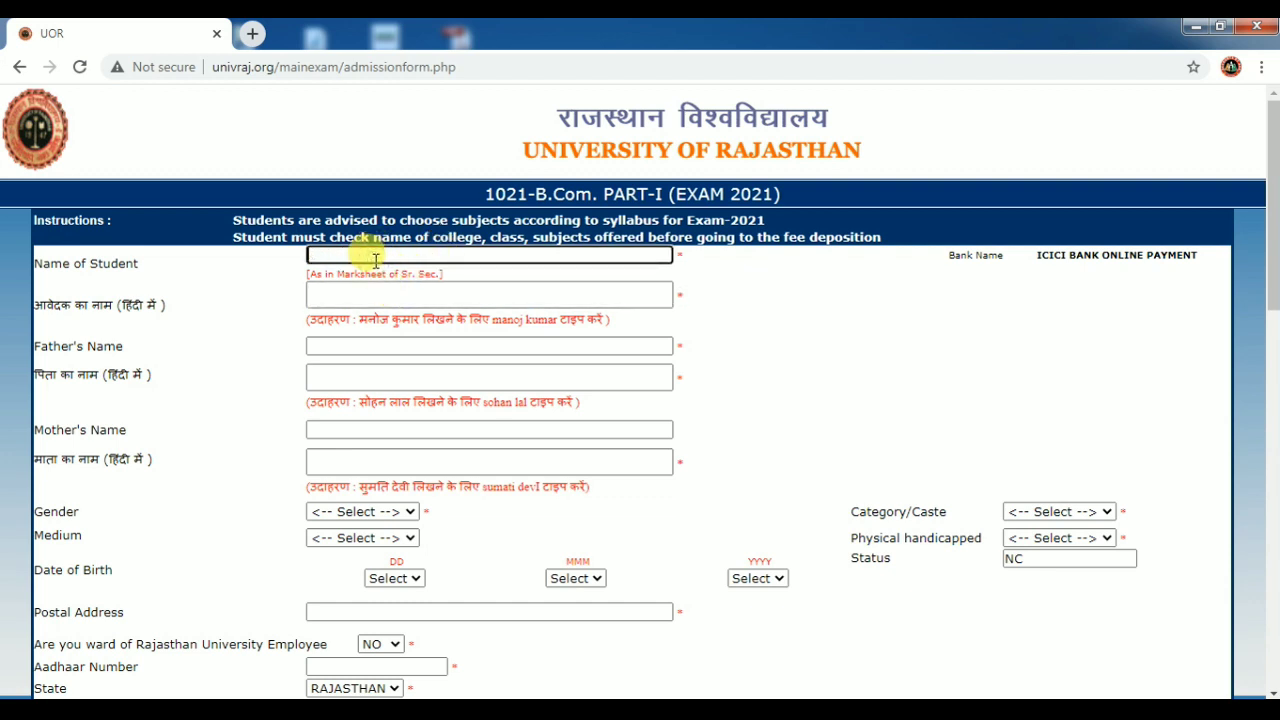
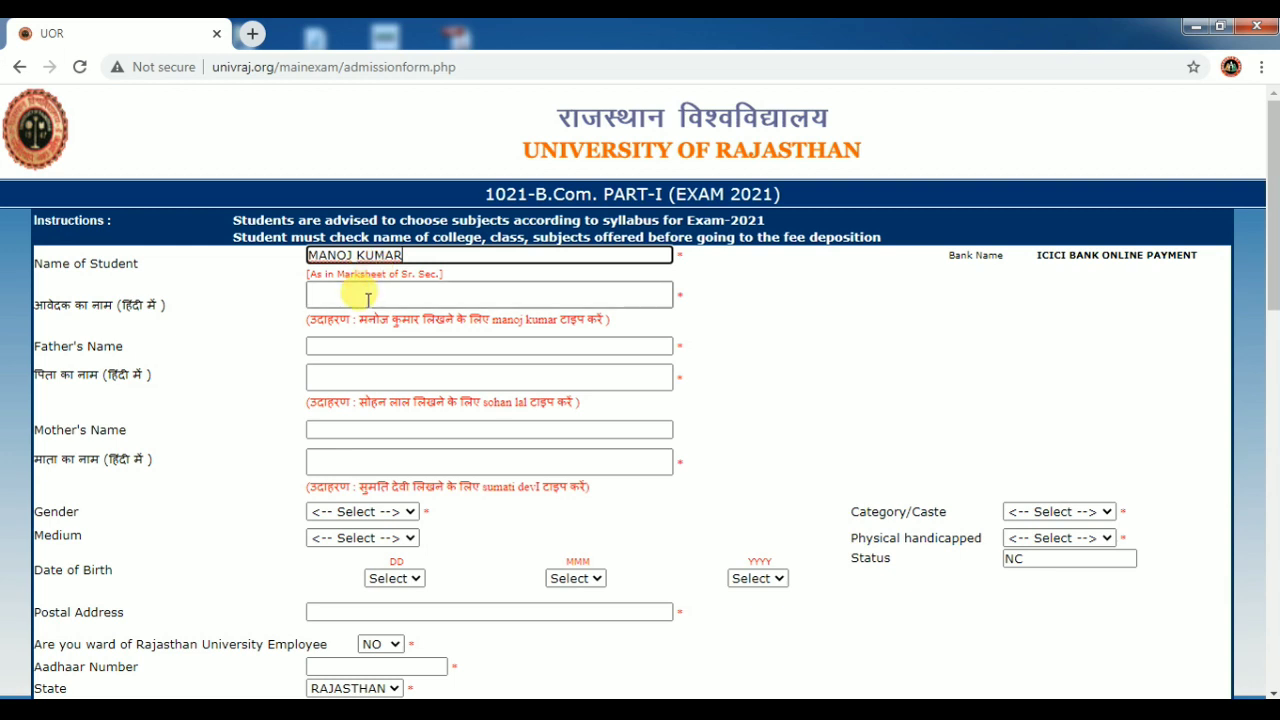
# Write the student's name in Hindi in the आवेदक का नाम field, correcting the misspellings.
pyautogui.click(368, 298)
pyautogui.write('आण')
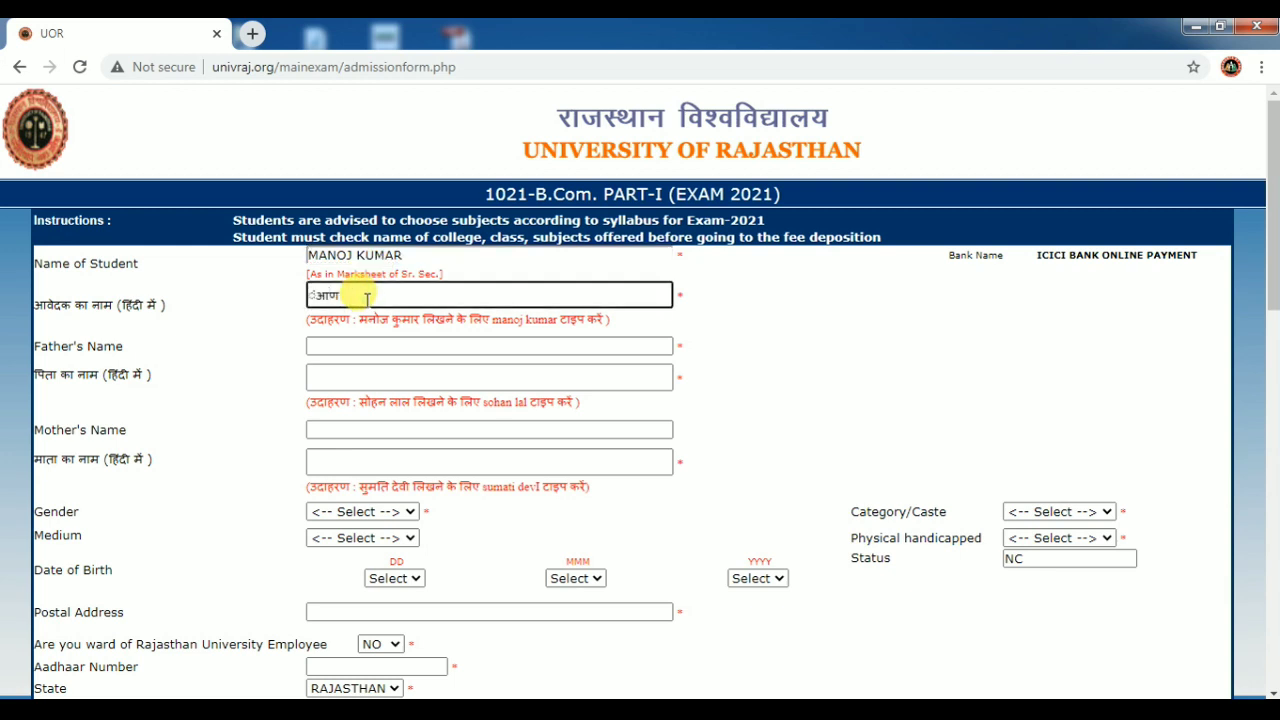
pyautogui.press('BackSpace')
pyautogui.press('BackSpace')
pyautogui.write('ंआणी')
pyautogui.press('BackSpace')
pyautogui.press('BackSpace')
pyautogui.press('BackSpace')
pyautogui.press('BackSpace')
pyautogui.write('ंआणी')
pyautogui.press('BackSpace')
pyautogui.press('BackSpace')
pyautogui.press('BackSpace')
pyautogui.press('BackSpace')
pyautogui.write('ंआणी')
pyautogui.press('BackSpace')
pyautogui.press('BackSpace')
pyautogui.press('BackSpace')
pyautogui.press('BackSpace')
pyautogui.write('आऊण')
pyautogui.press('BackSpace')
pyautogui.press('BackSpace')
pyautogui.press('BackSpace')
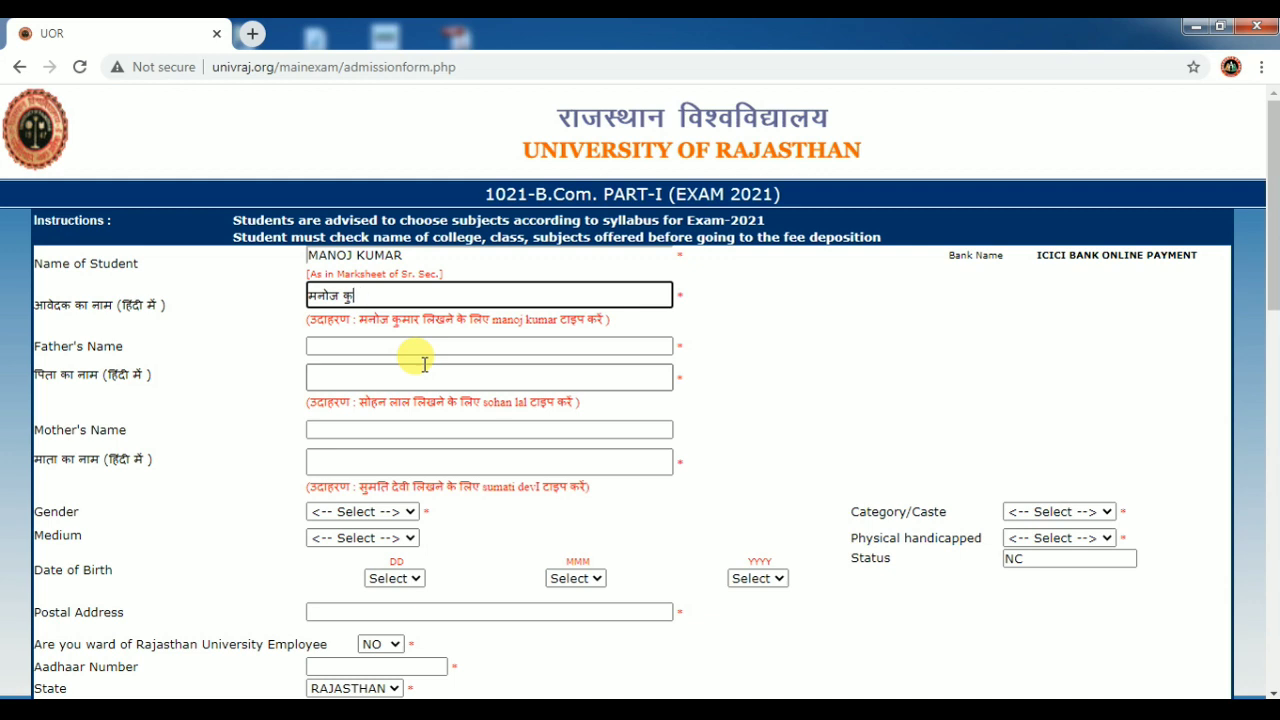
pyautogui.write('ज्क')
pyautogui.press('BackSpace')
pyautogui.write('कुम')
pyautogui.press('BackSpace')
pyautogui.press('BackSpace')
pyautogui.press('BackSpace')
pyautogui.press('BackSpace')
pyautogui.press('BackSpace')
pyautogui.write('कुमार')
pyautogui.click(424, 358)
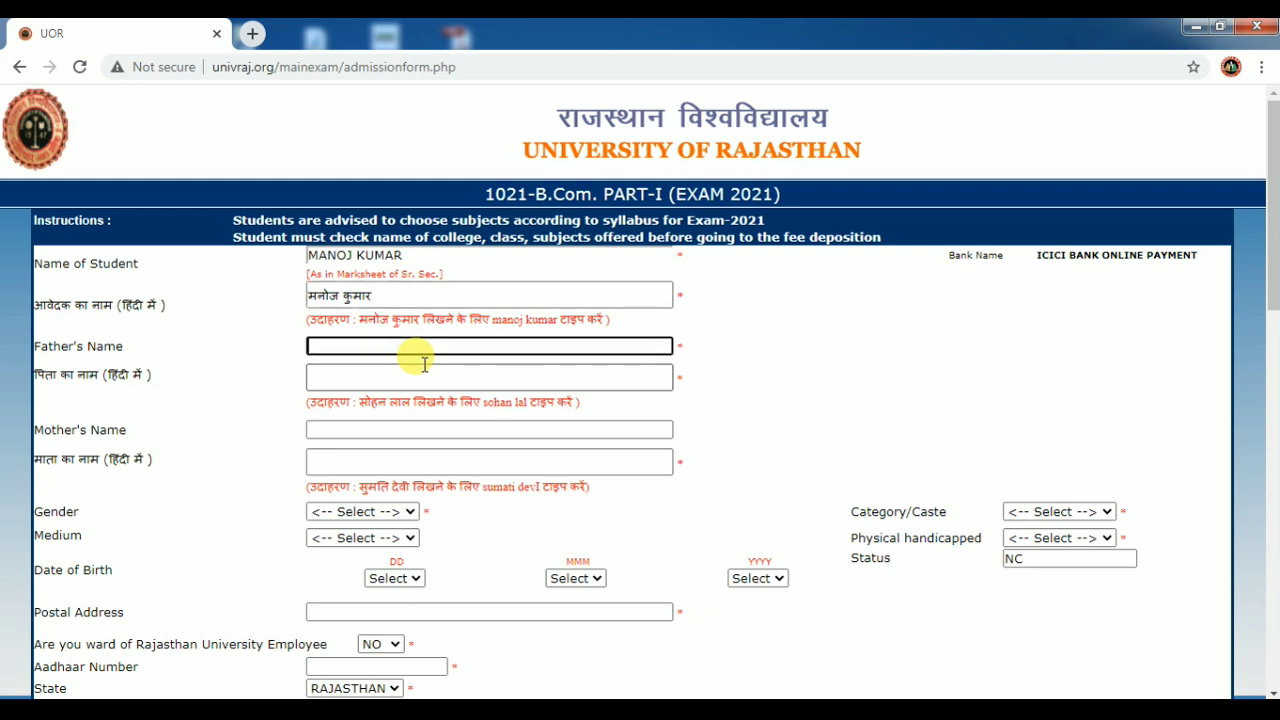
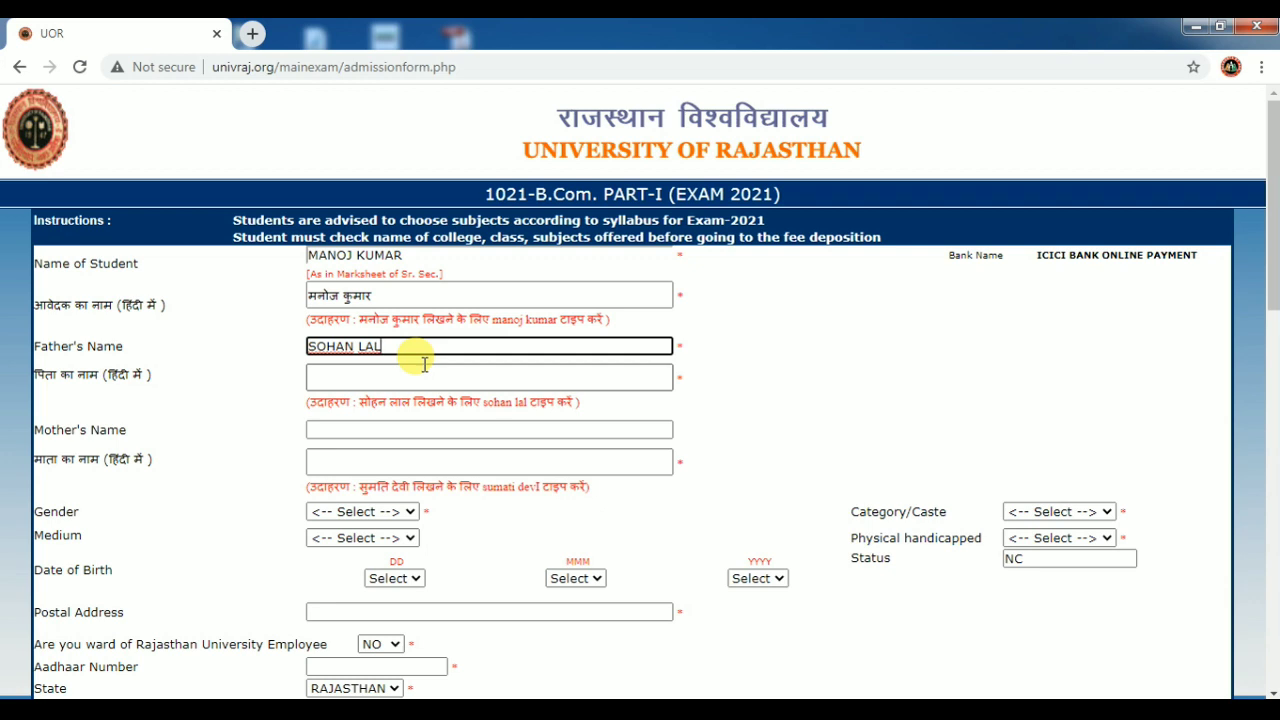
# Enter the father's name in English and, corrected, in the Hindi father's-name field.
pyautogui.press('Tab')
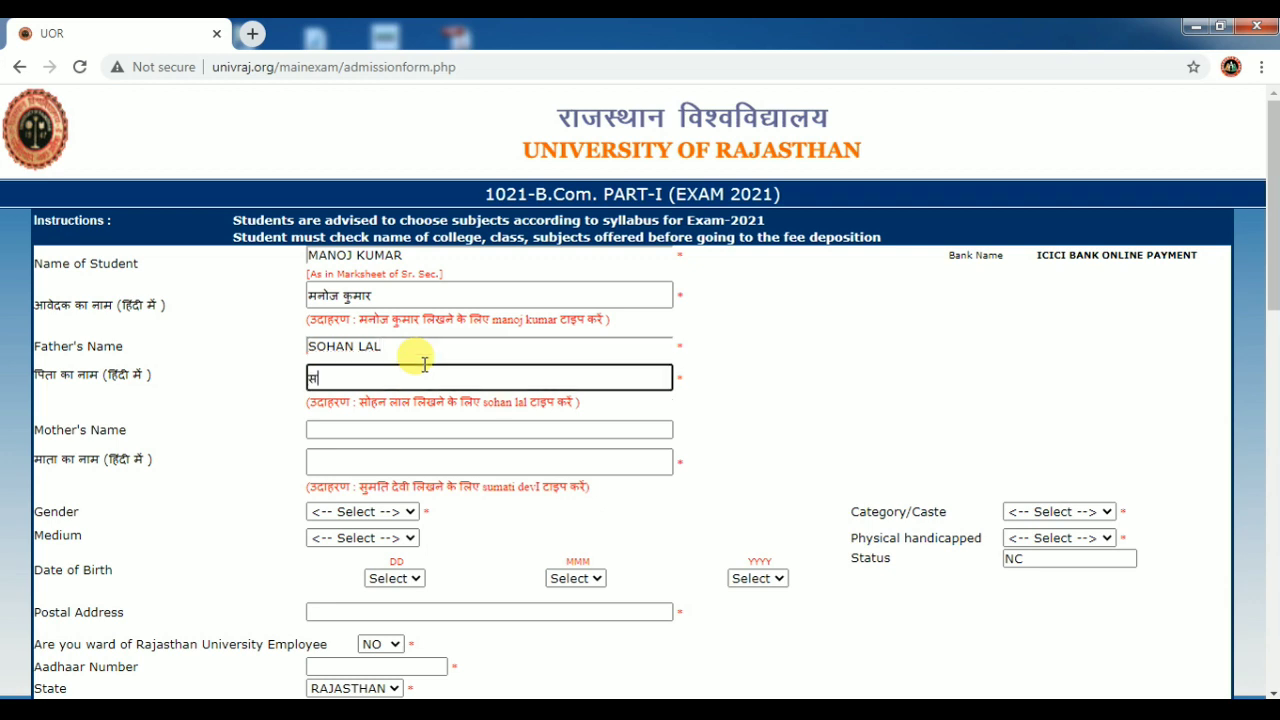
pyautogui.write('a')
pyautogui.press('BackSpace')
pyautogui.press('BackSpace')
pyautogui.press('BackSpace')
pyautogui.write('laal')
# Enter the mother's name in English and then in Hindi, fixing the Hindi spelling.
pyautogui.press('Tab')
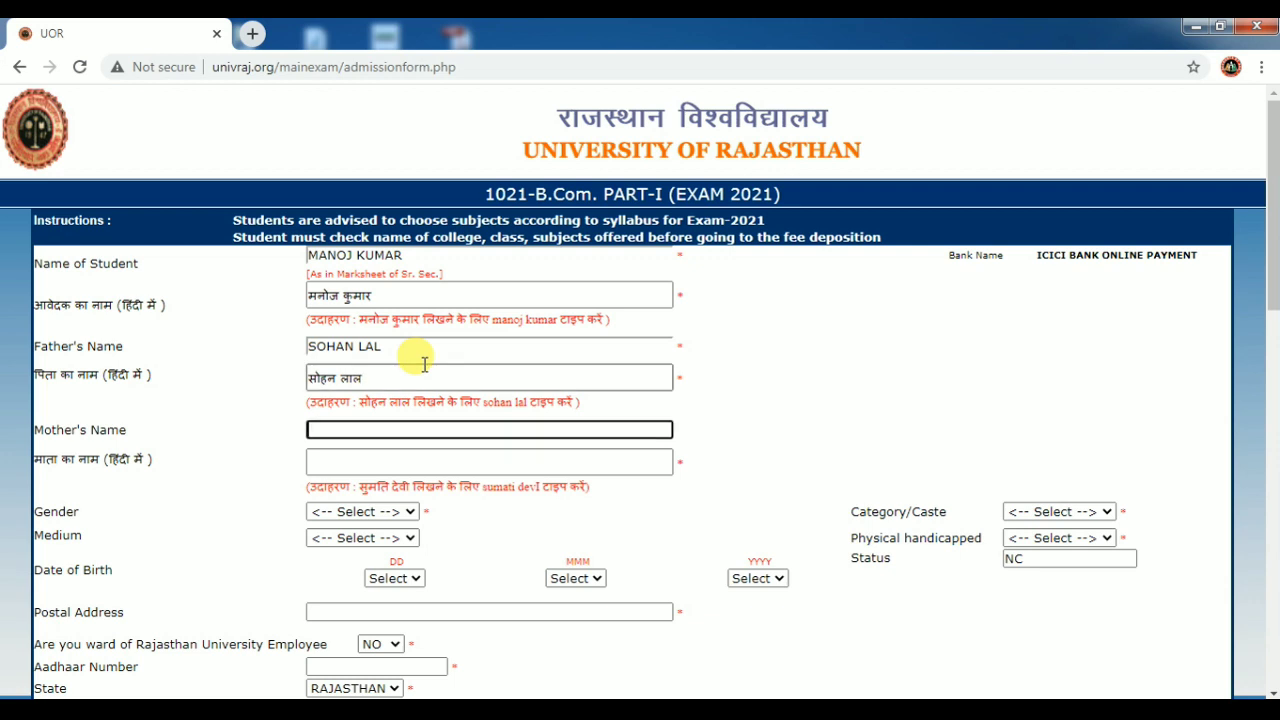
pyautogui.press('Tab')
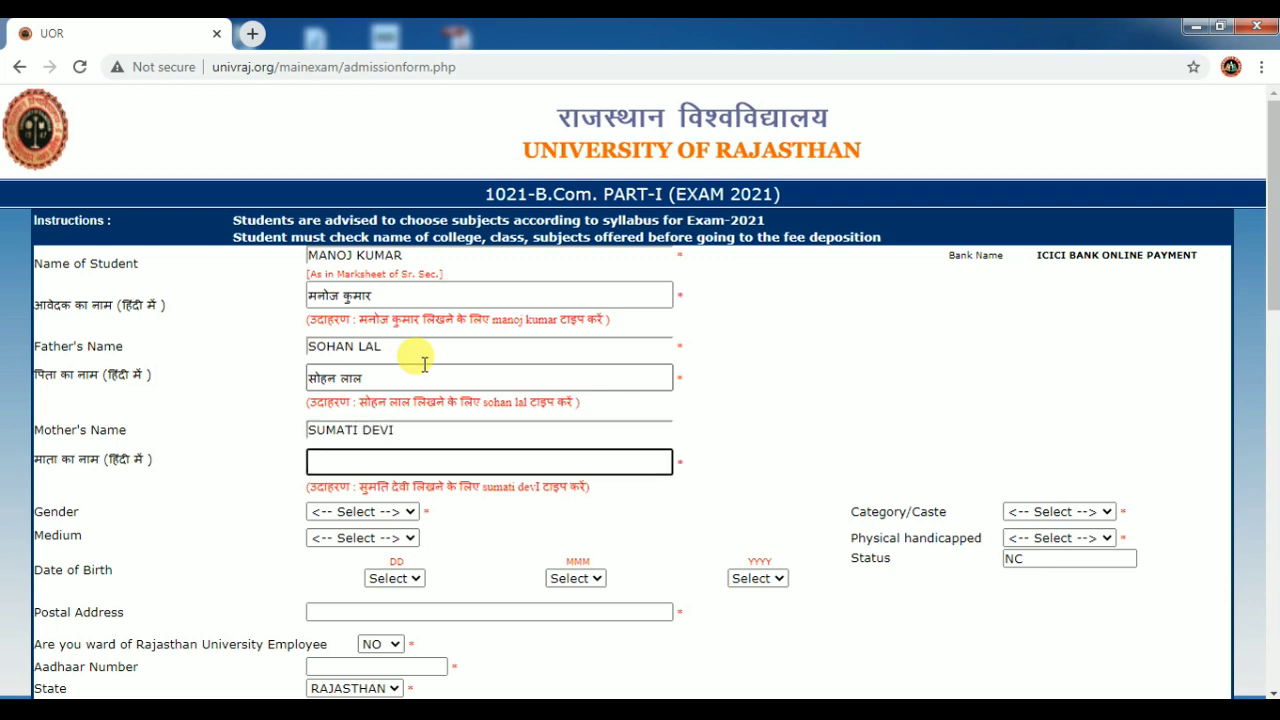
pyautogui.write('सुम्ति')
pyautogui.press('BackSpace')
pyautogui.press('BackSpace')
pyautogui.press('BackSpace')
pyautogui.press('BackSpace')
pyautogui.press('BackSpace')
pyautogui.press('BackSpace')
pyautogui.write('विइ')
pyautogui.press('BackSpace')
pyautogui.press('BackSpace')
pyautogui.press('BackSpace')
pyautogui.write('विइइ')
pyautogui.press('BackSpace')
pyautogui.press('BackSpace')
pyautogui.press('BackSpace')
pyautogui.press('BackSpace')
pyautogui.press('BackSpace')
pyautogui.press('BackSpace')
# Set gender to MALE, dismissing the city-code alert, and category/caste to GEN.
pyautogui.click(400, 512)
pyautogui.click(374, 545)
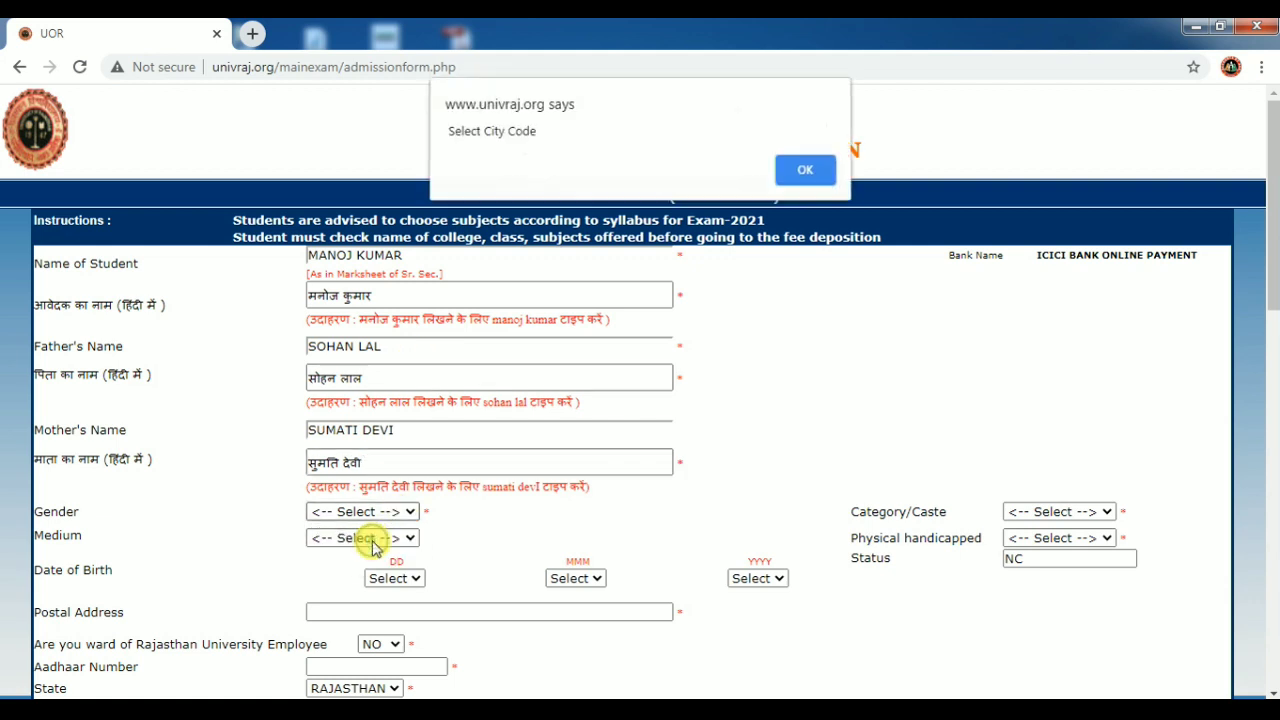
pyautogui.click(797, 177)
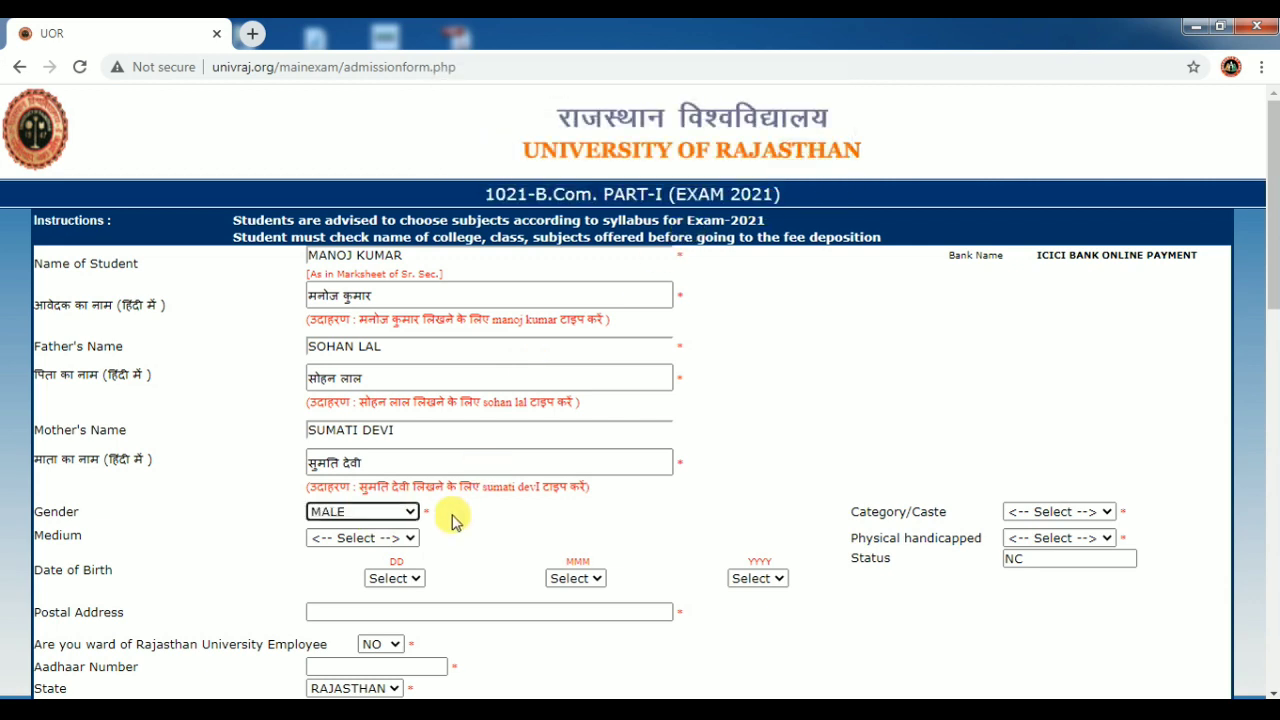
pyautogui.click(409, 514)
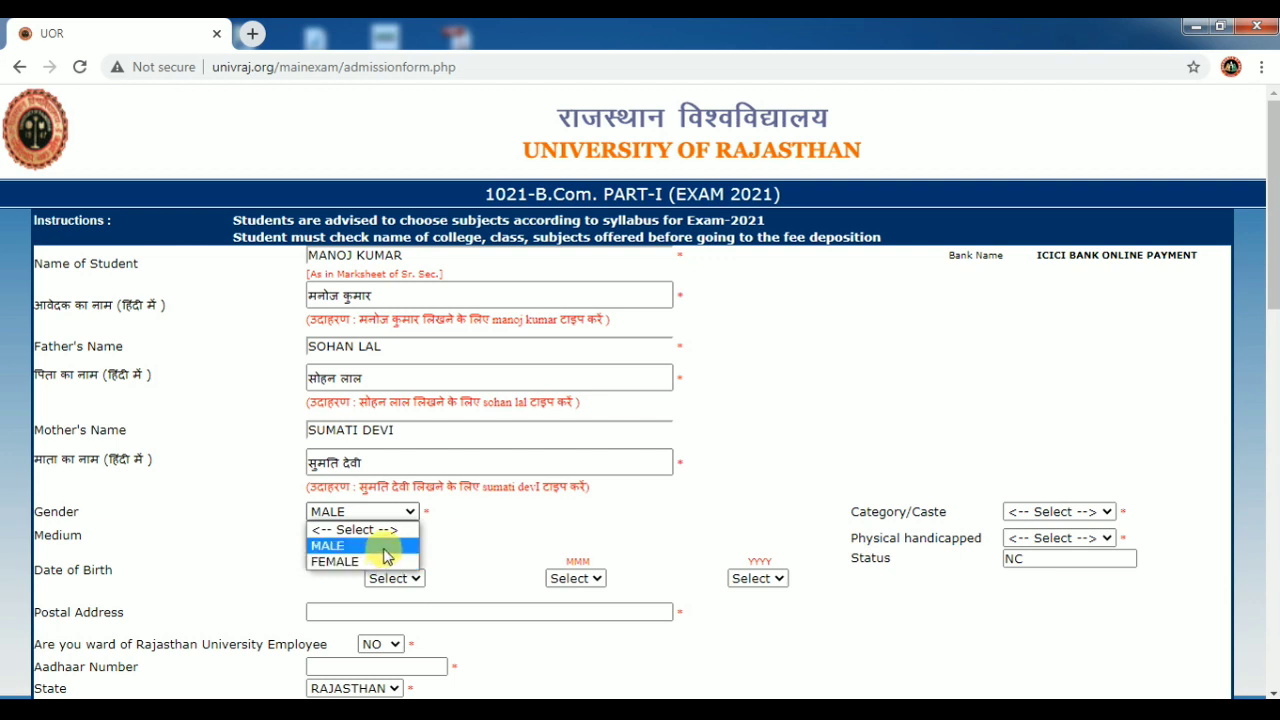
pyautogui.click(380, 546)
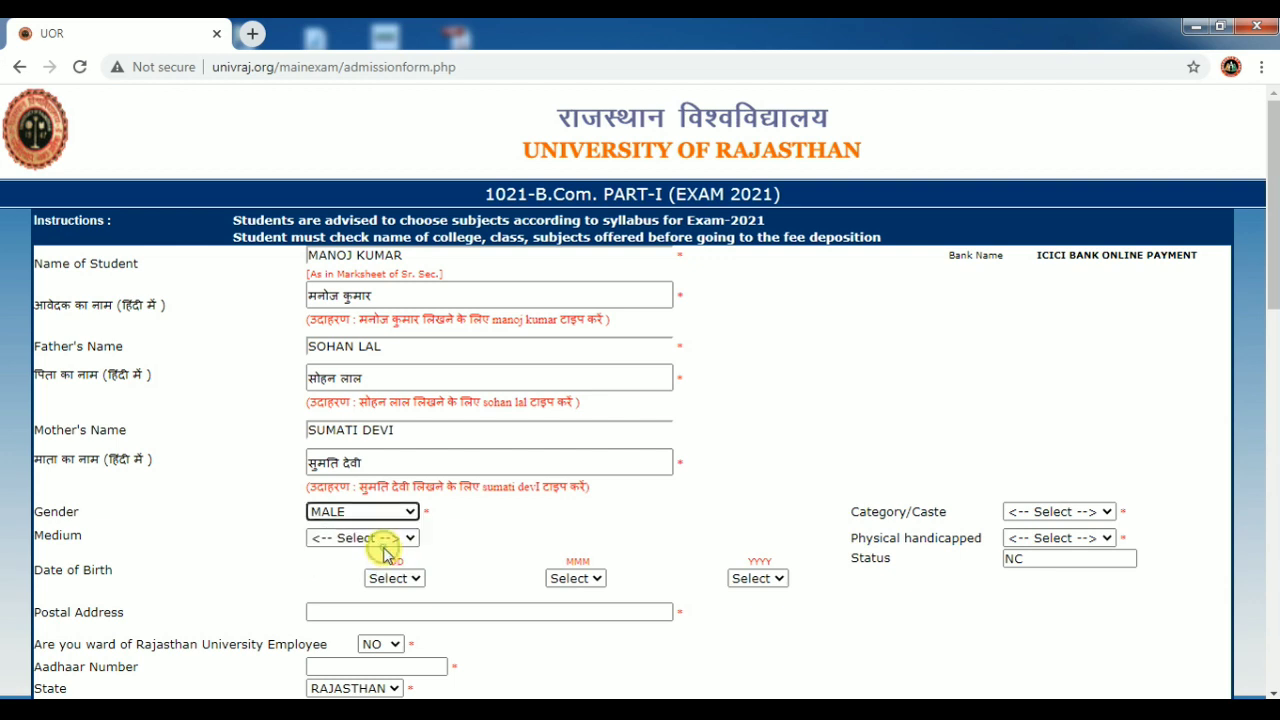
pyautogui.click(1055, 511)
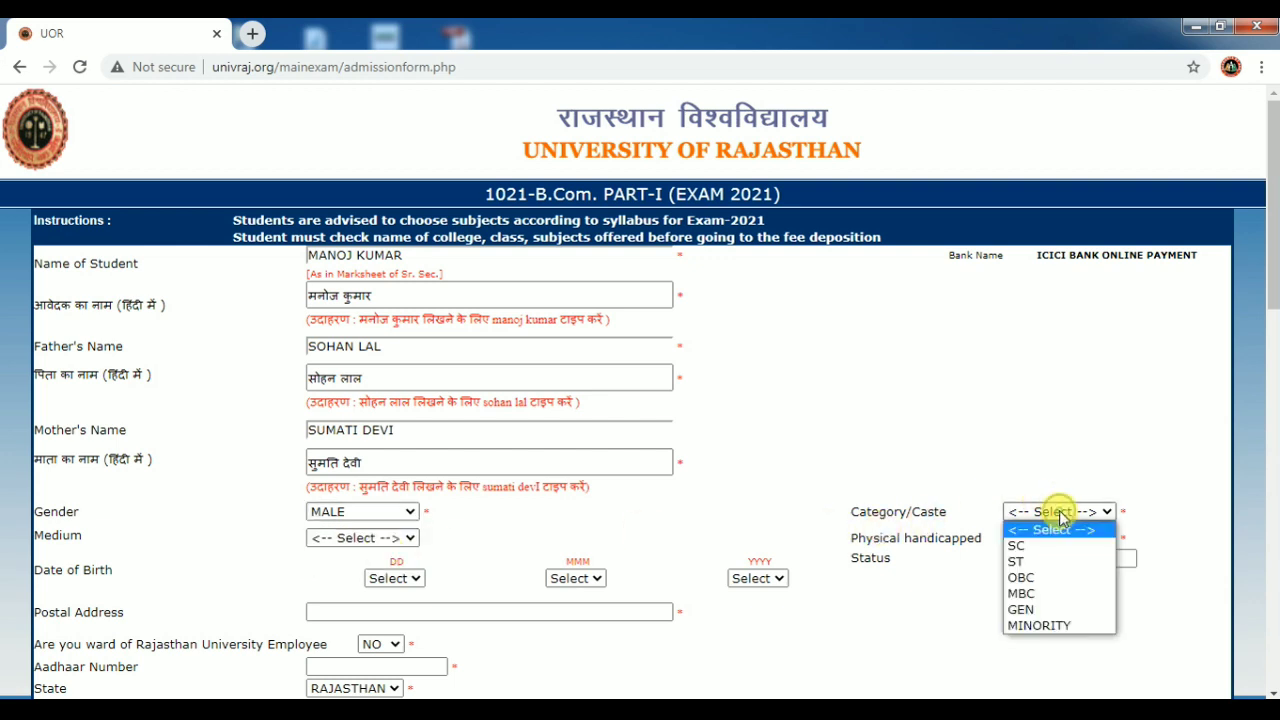
pyautogui.click(1038, 612)
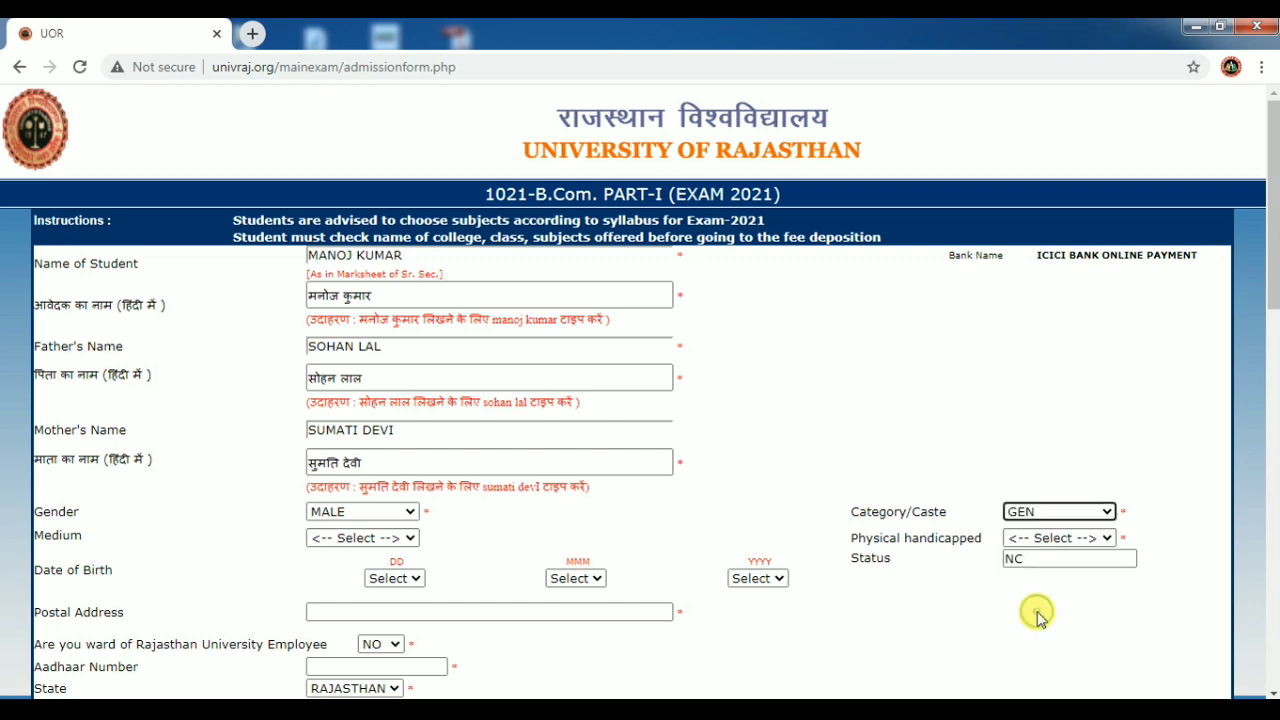
# Choose HINDI as the medium and NONE for physical handicap.
pyautogui.click(408, 538)
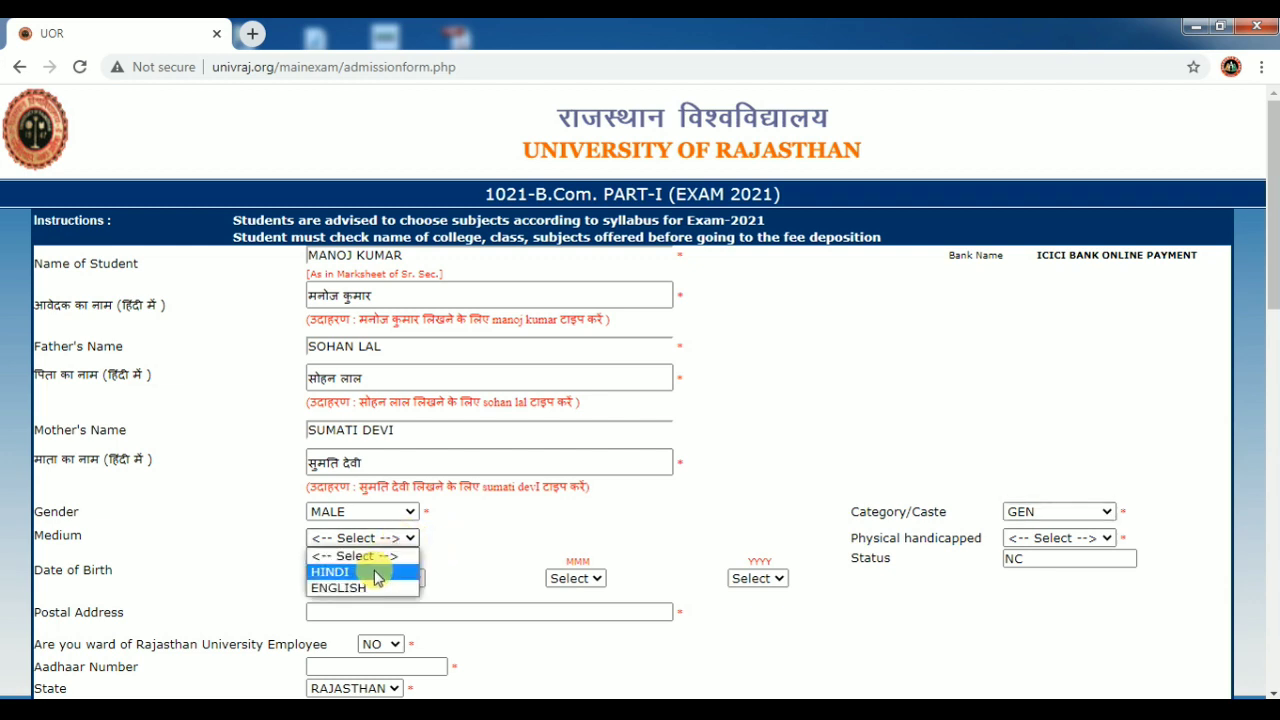
pyautogui.click(376, 573)
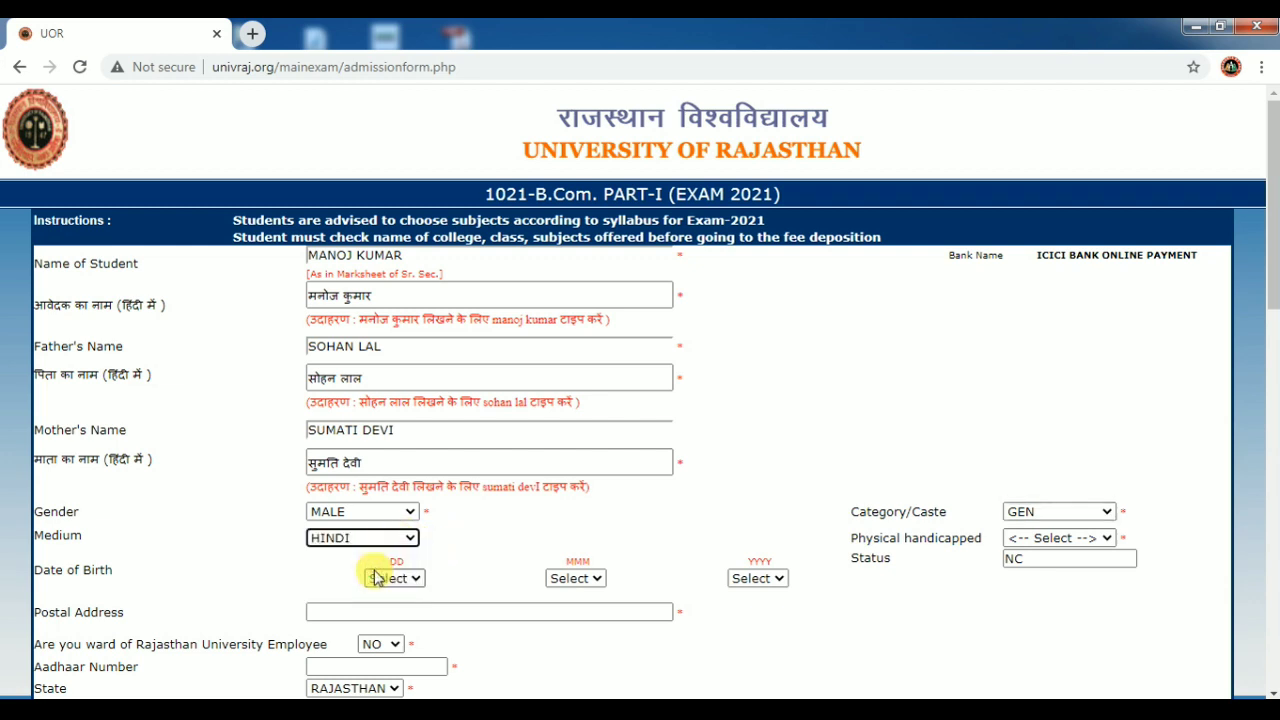
pyautogui.click(1086, 540)
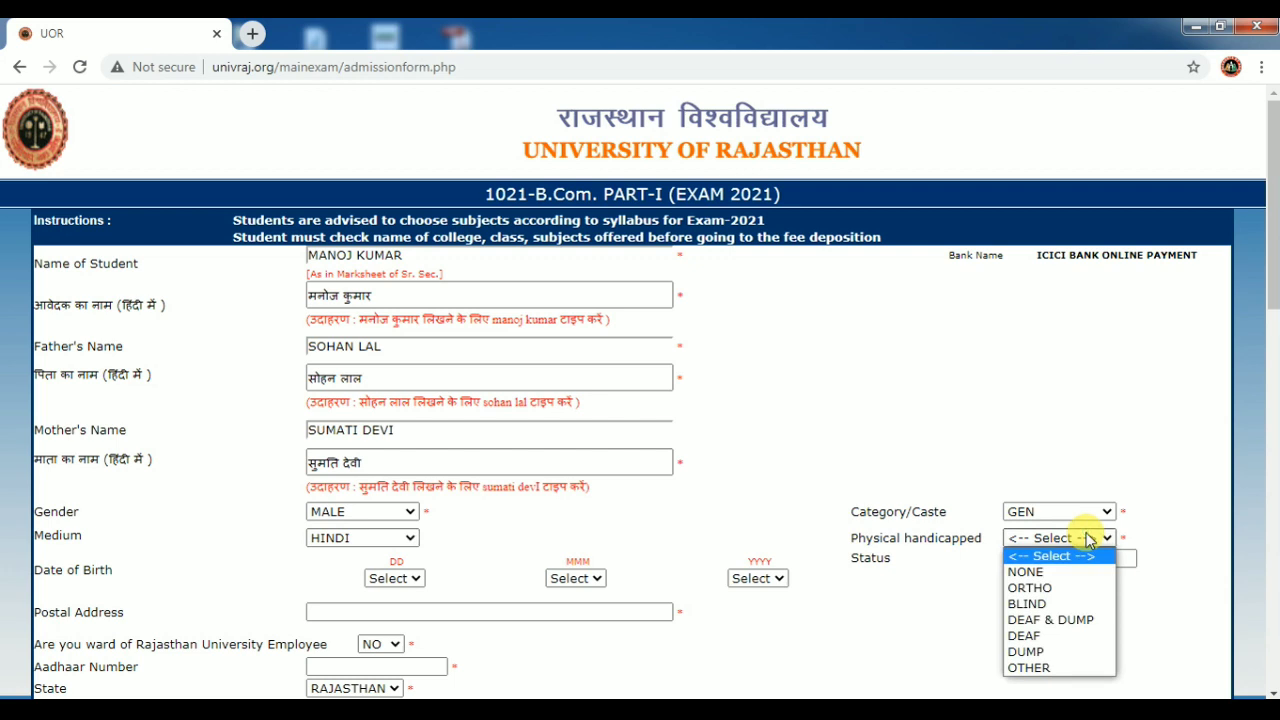
pyautogui.click(1057, 575)
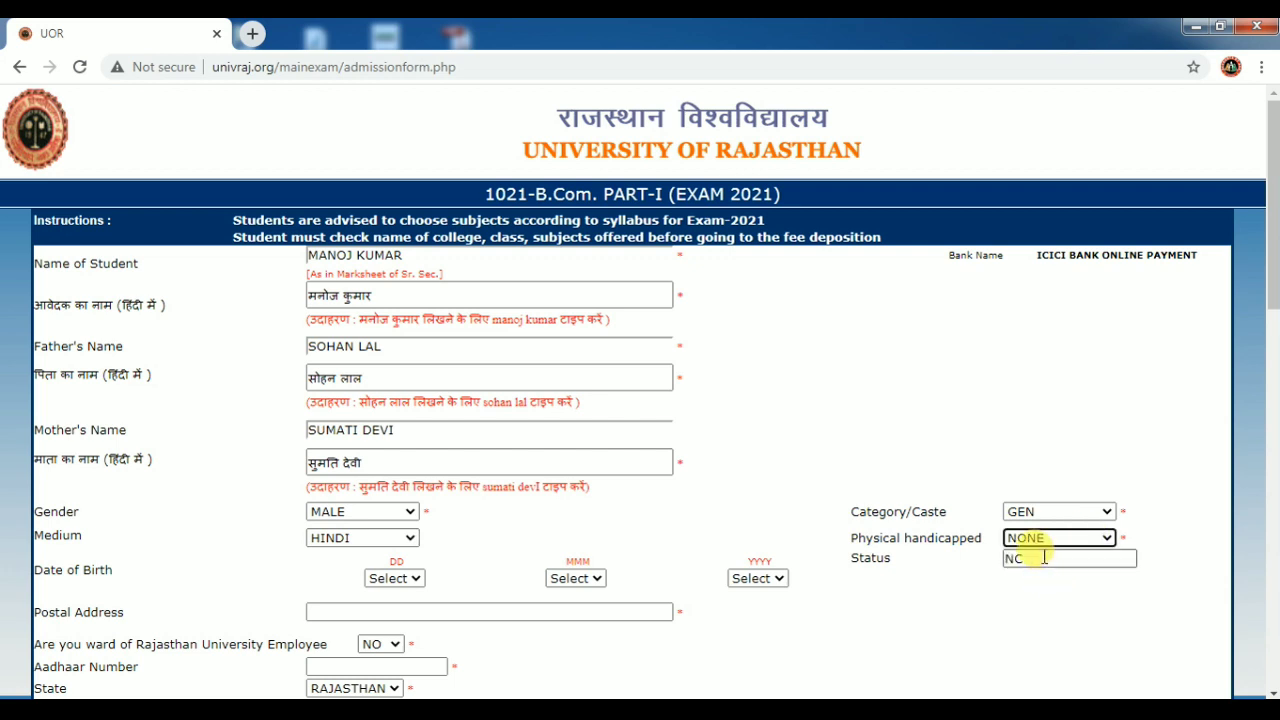
pyautogui.click(413, 580)
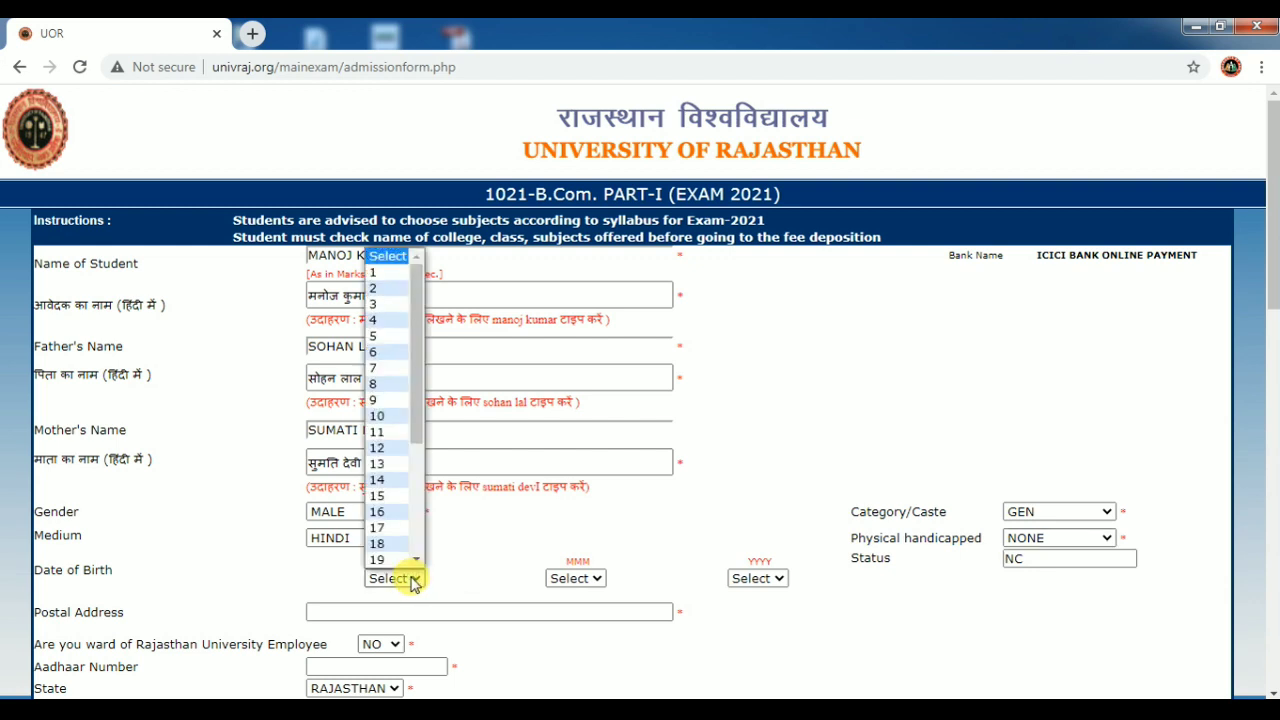
pyautogui.click(390, 337)
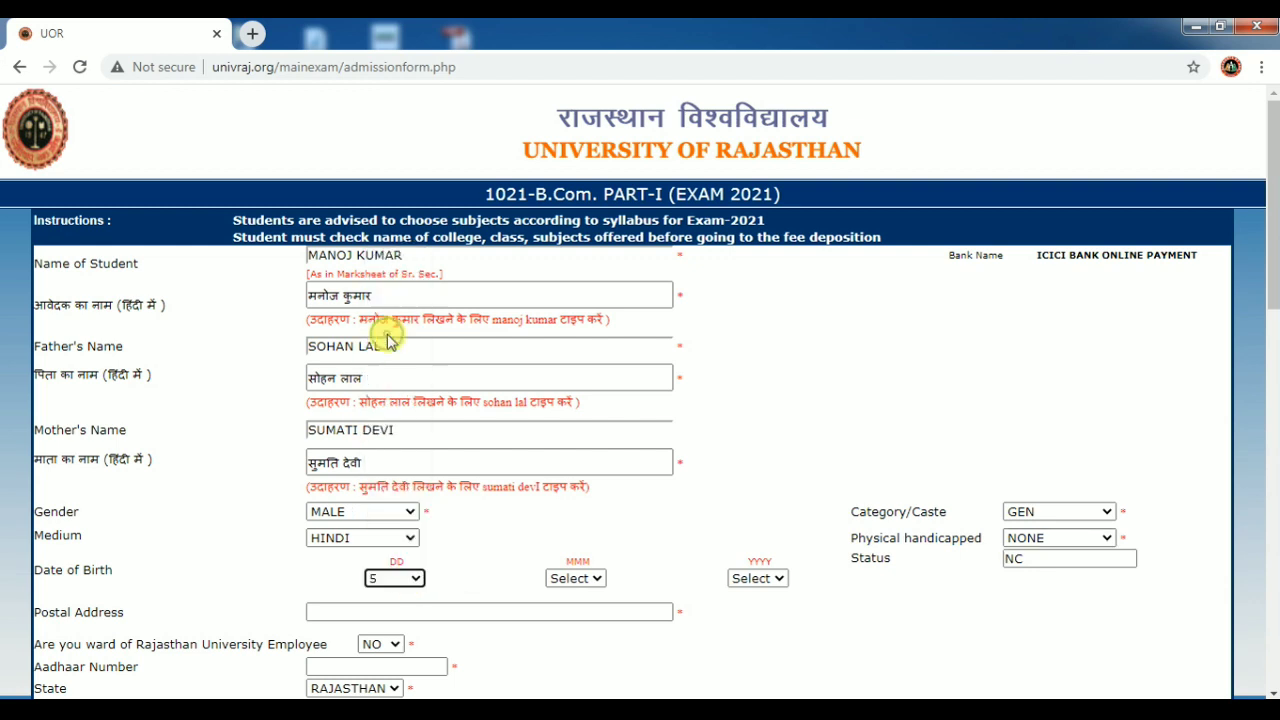
pyautogui.click(588, 575)
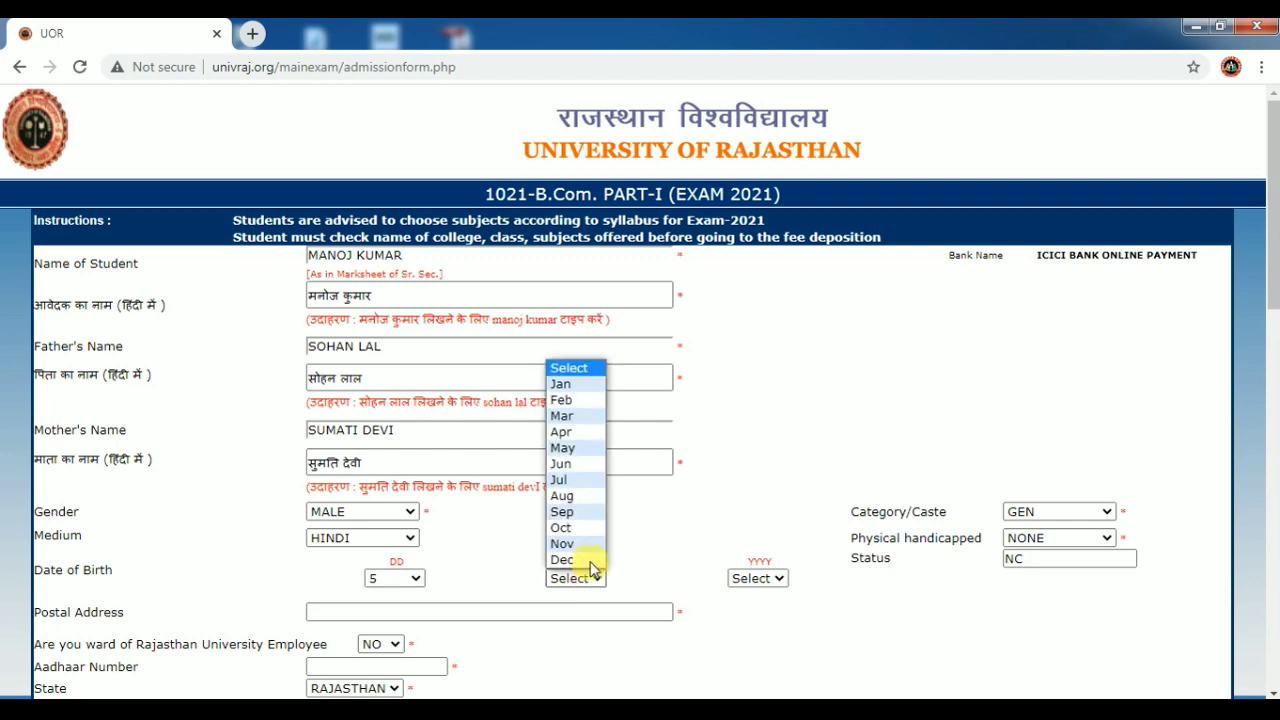
pyautogui.click(565, 495)
pyautogui.click(752, 578)
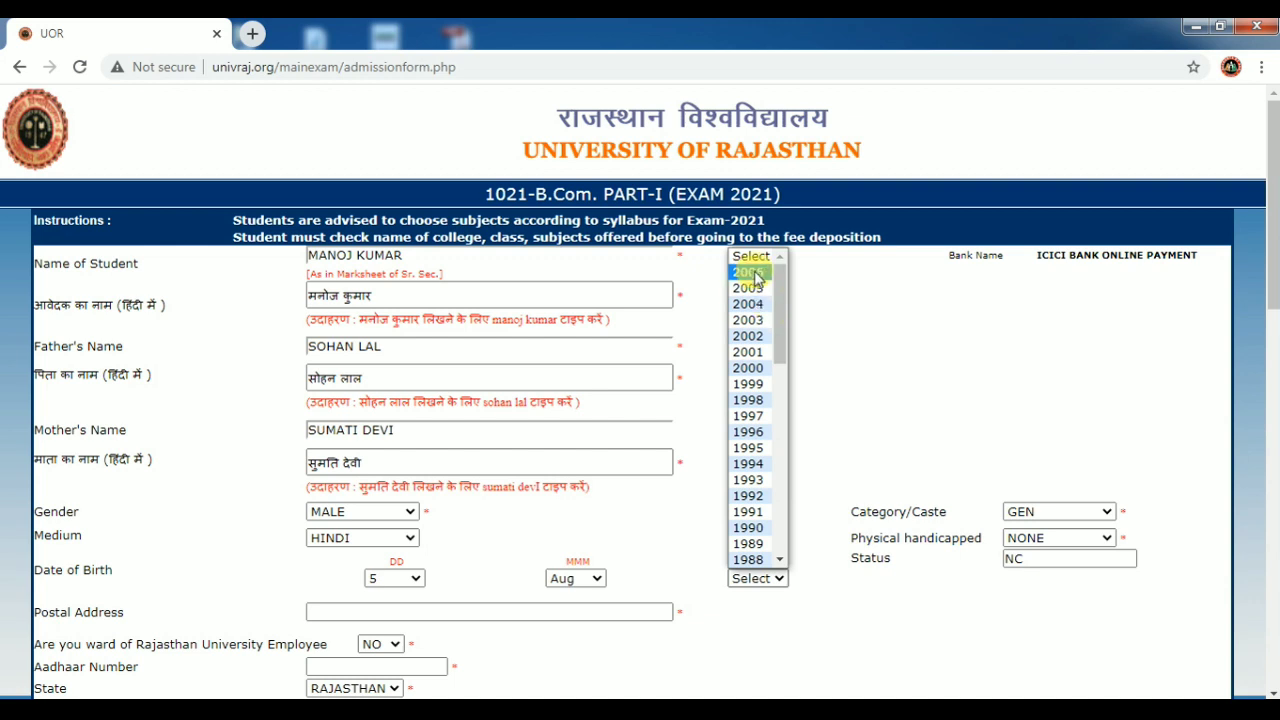
pyautogui.moveTo(779, 319)
pyautogui.mouseDown()
pyautogui.moveTo(779, 307)
pyautogui.moveTo(781, 327)
pyautogui.mouseUp()
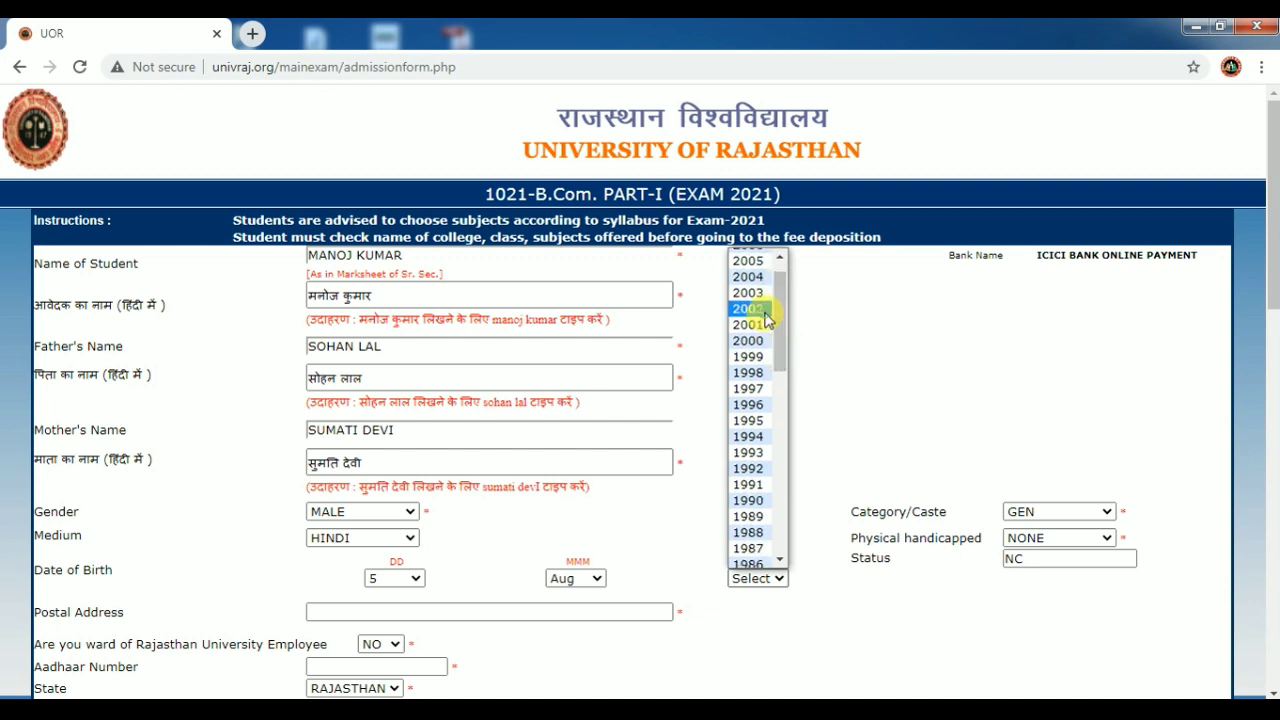
pyautogui.click(750, 310)
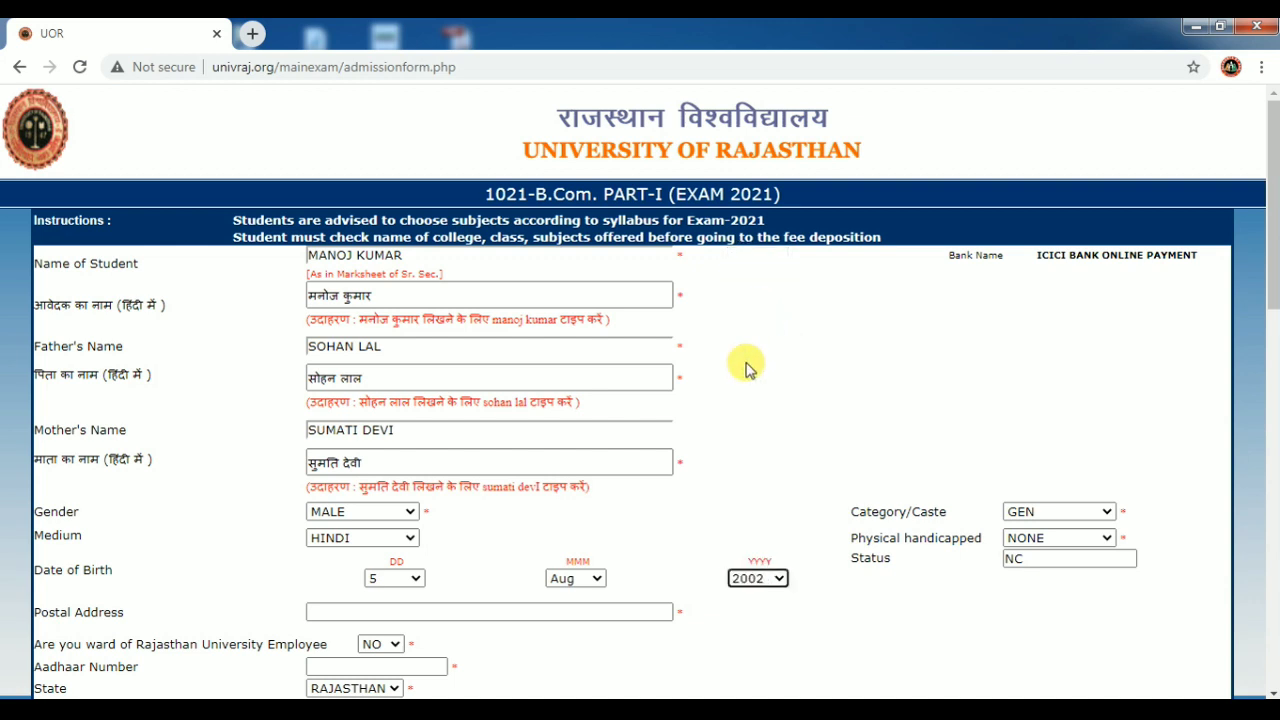
pyautogui.click(556, 612)
# Enter placeholder text 'ASDF' as the postal address and scroll down to the district and contact fields.
pyautogui.write('ASD')
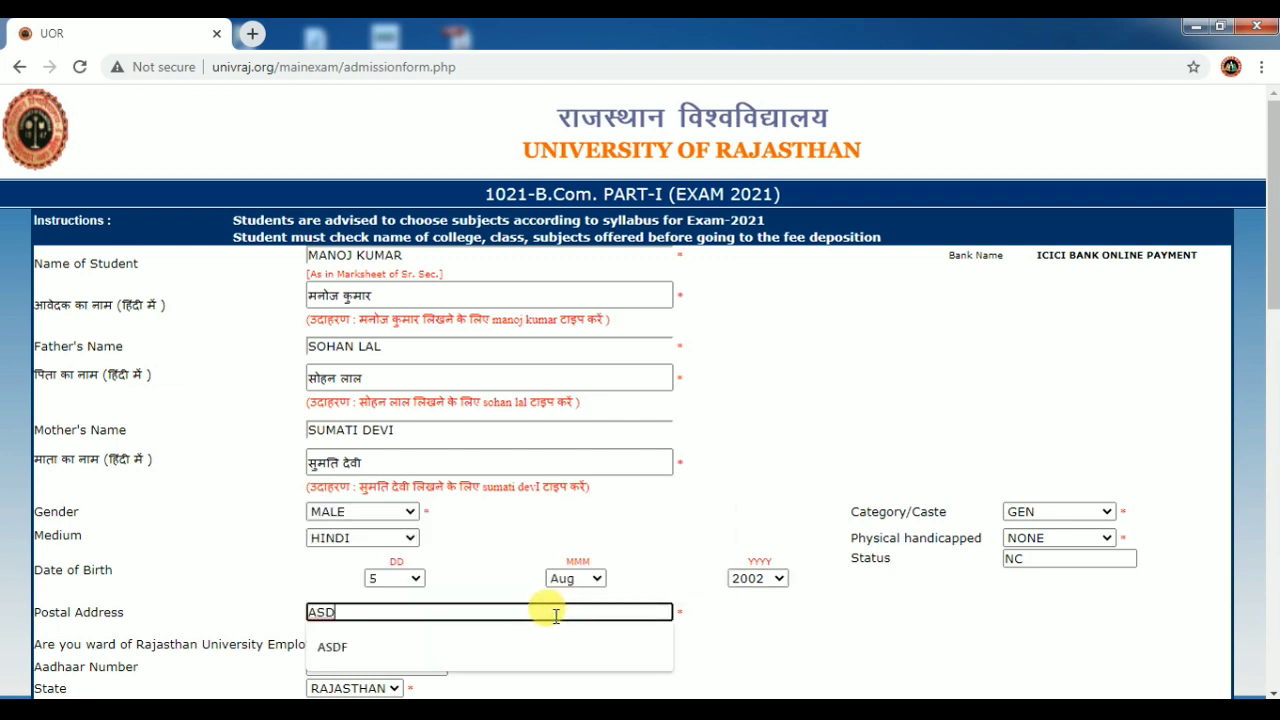
pyautogui.write('F')
pyautogui.click(820, 614)
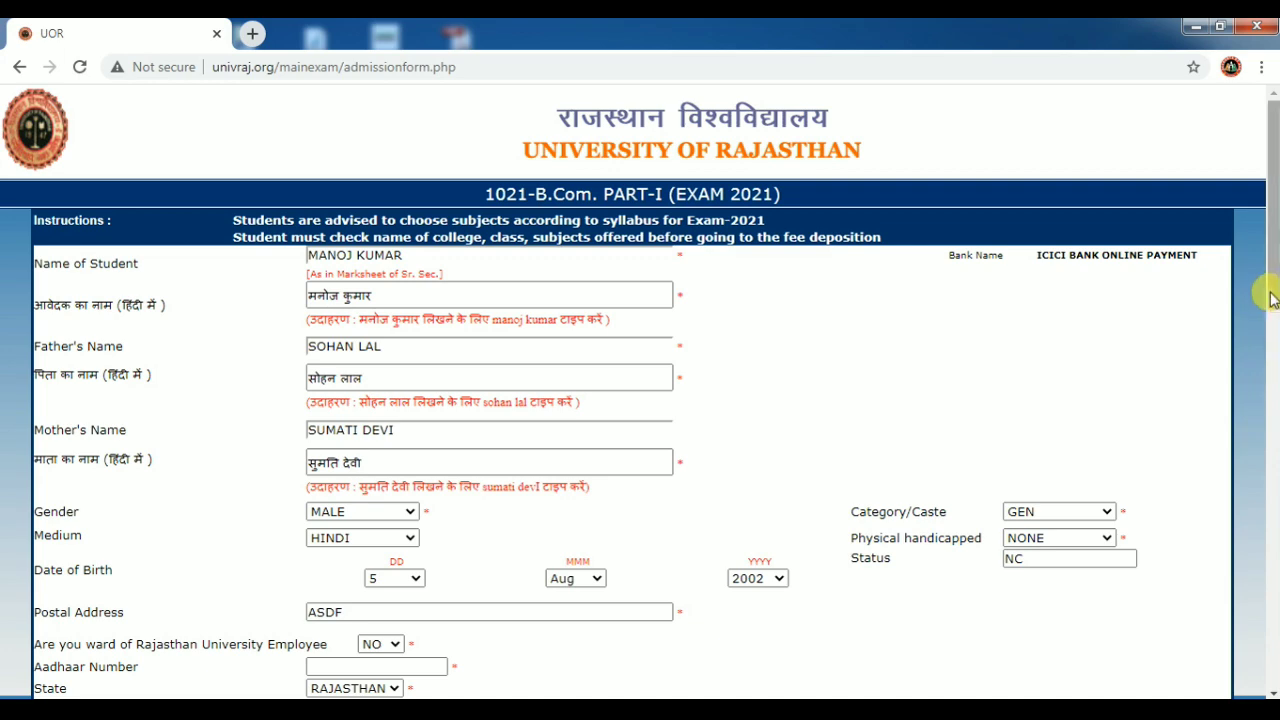
pyautogui.moveTo(1270, 295); pyautogui.dragTo(1270, 448)
# Answer NO for university-employee ward, fill the Aadhaar number from suggestions, and keep state RAJASTHAN.
pyautogui.scroll(-1, 1270, 448)
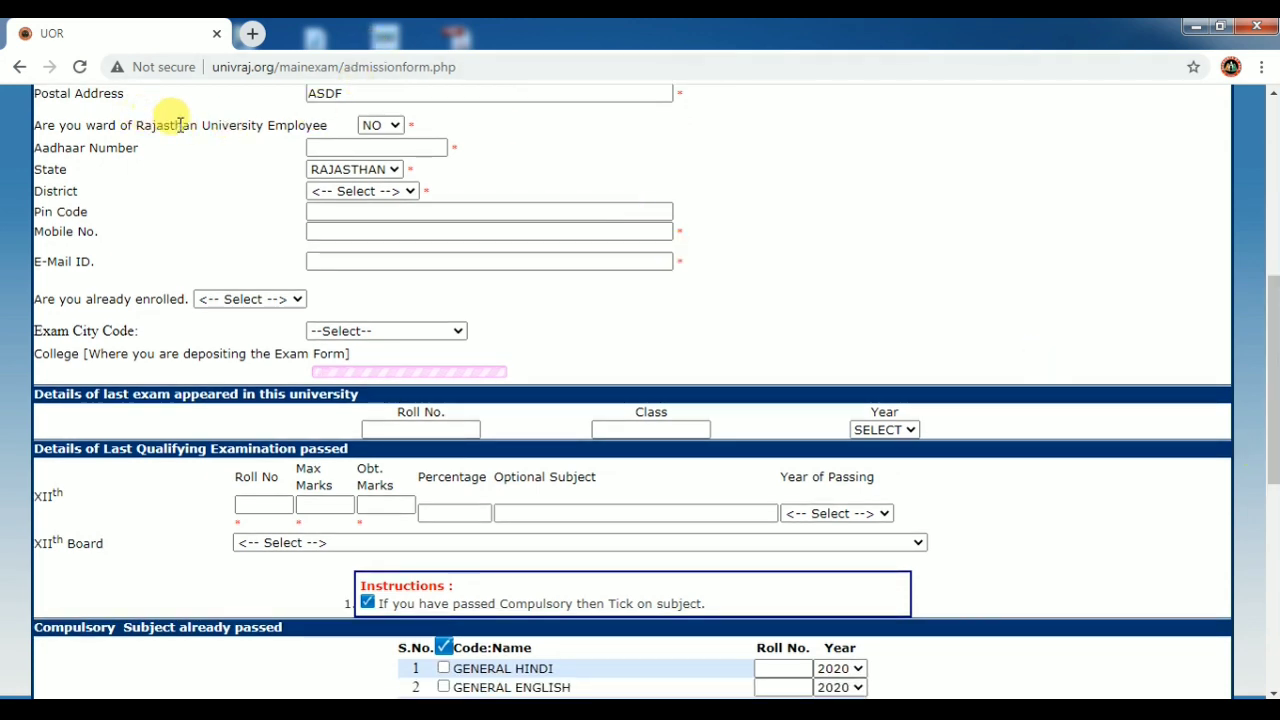
pyautogui.click(392, 127)
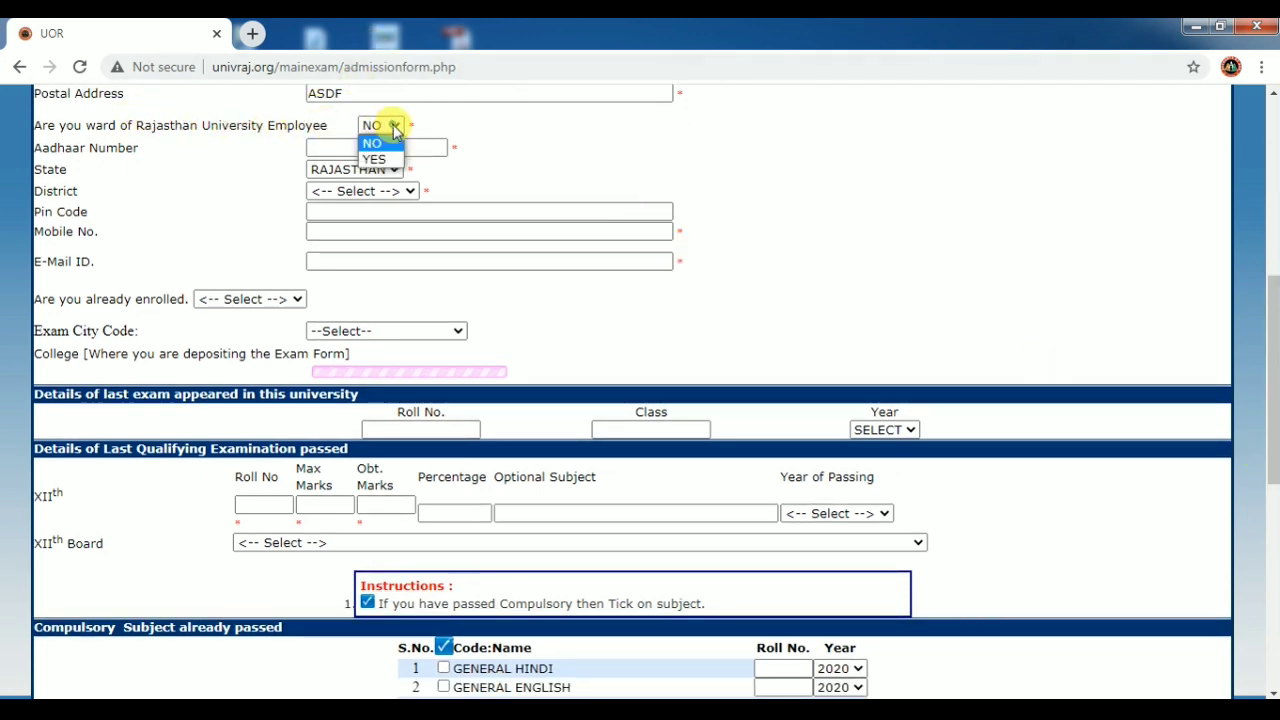
pyautogui.click(380, 143)
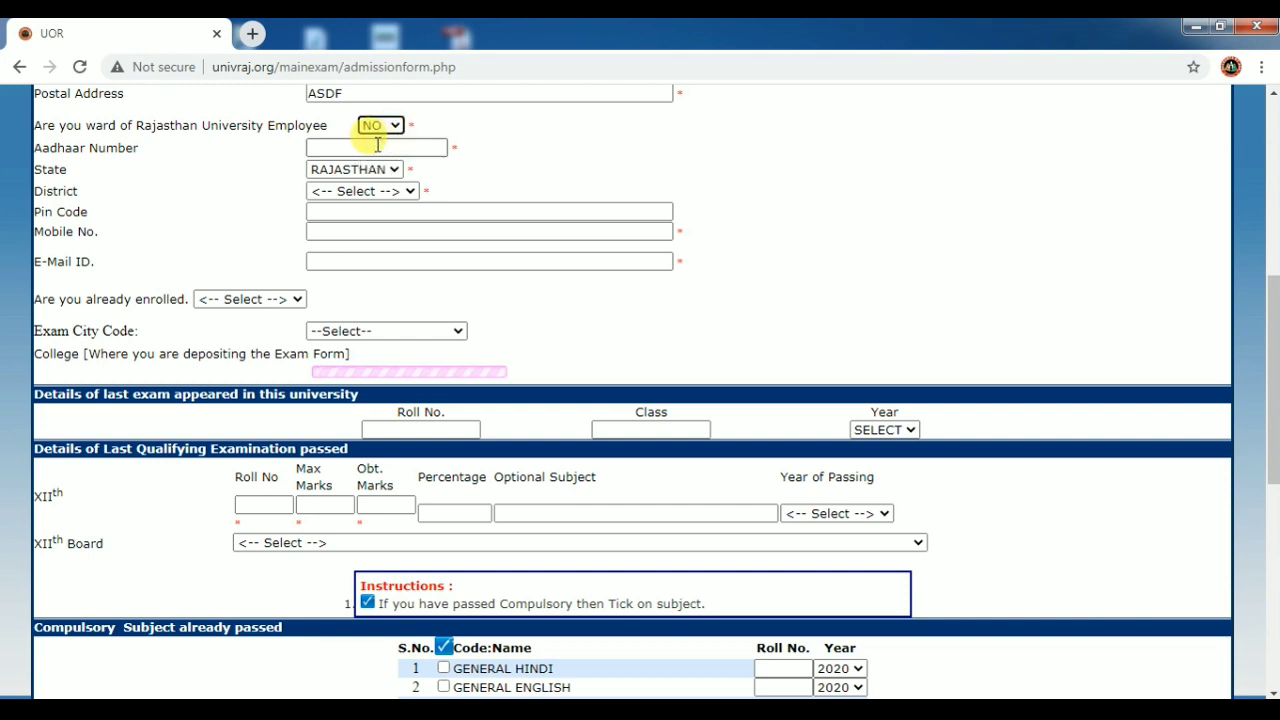
pyautogui.click(376, 147)
pyautogui.click(362, 181)
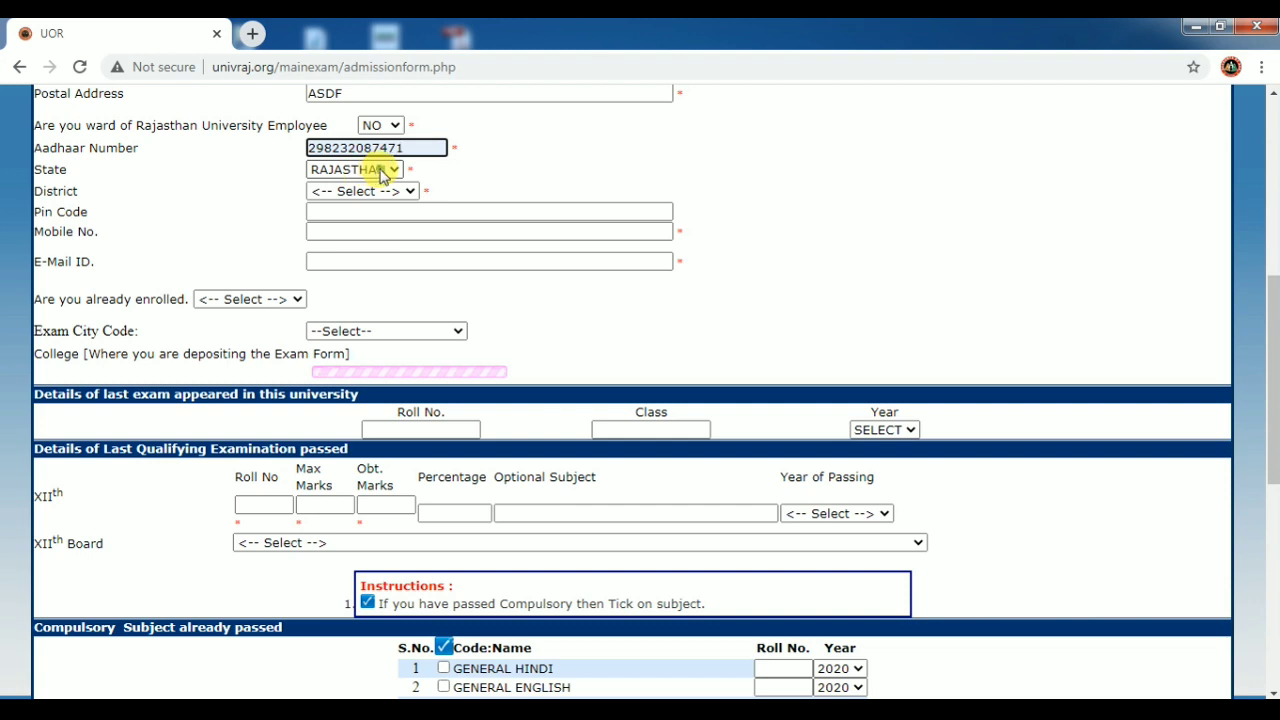
pyautogui.click(378, 169)
pyautogui.click(369, 188)
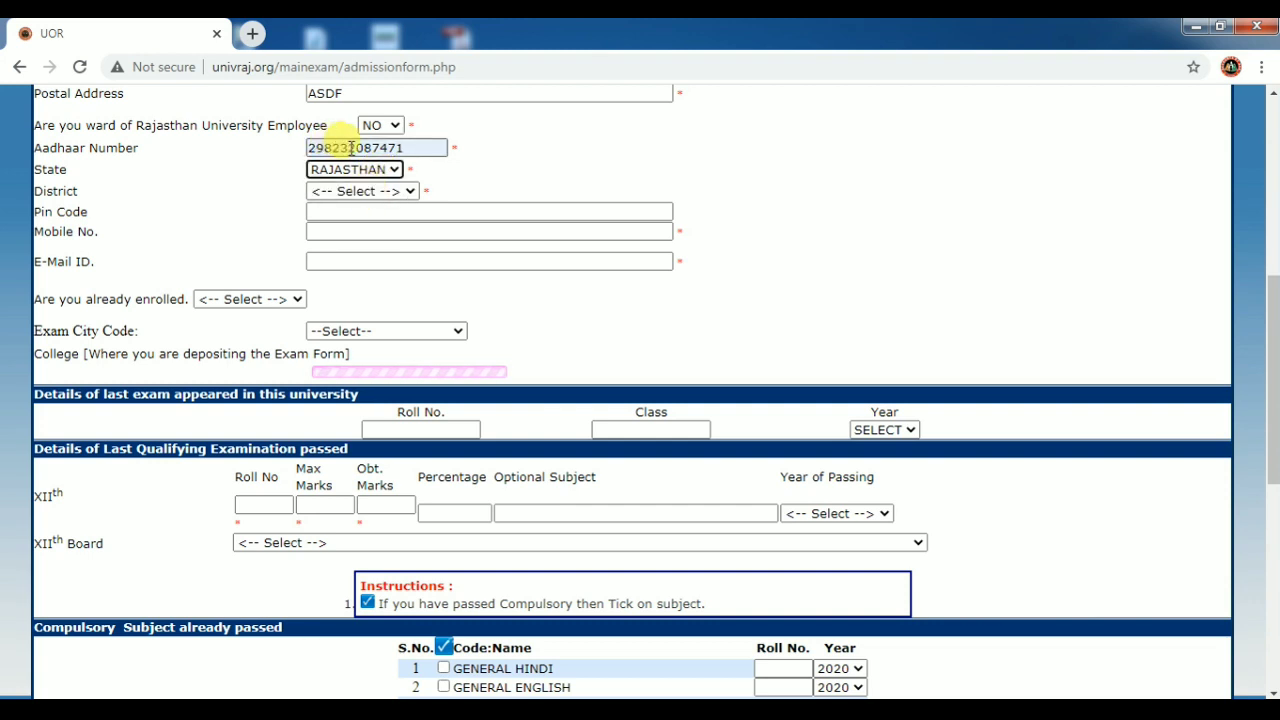
# Set district to JAIPUR, then enter the pin code and the applicant's mobile number.
pyautogui.click(384, 191)
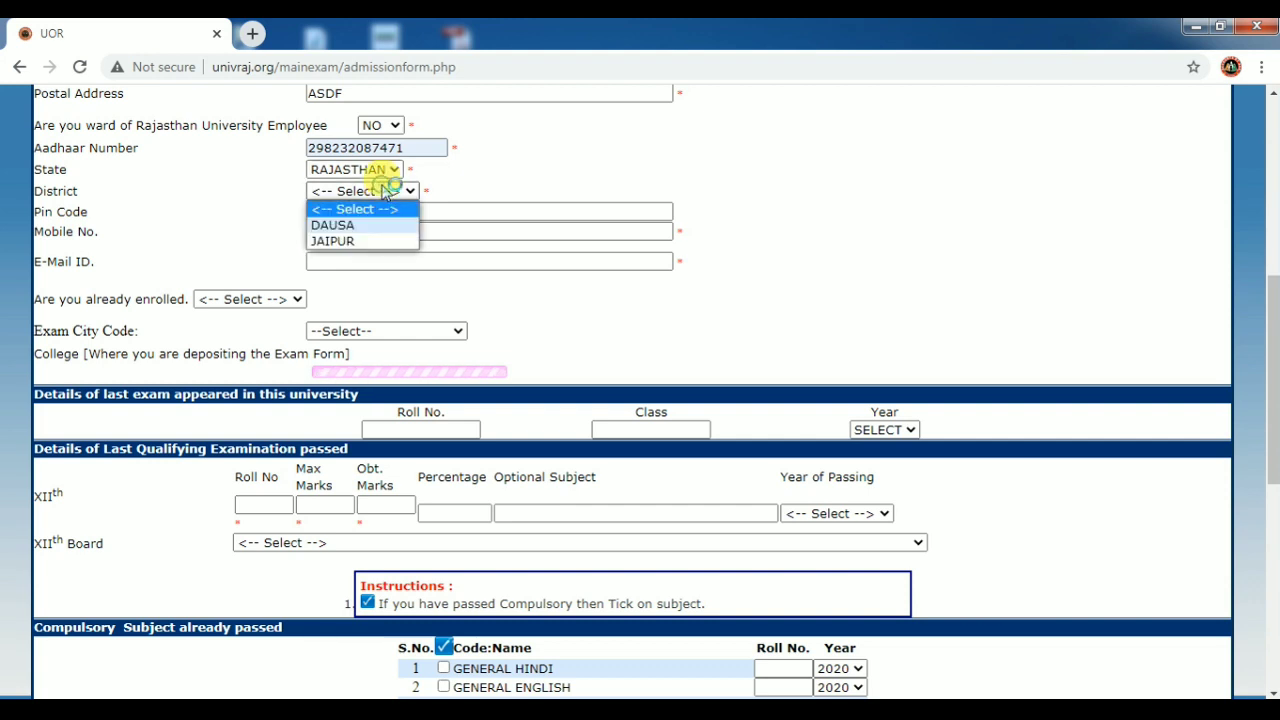
pyautogui.click(366, 241)
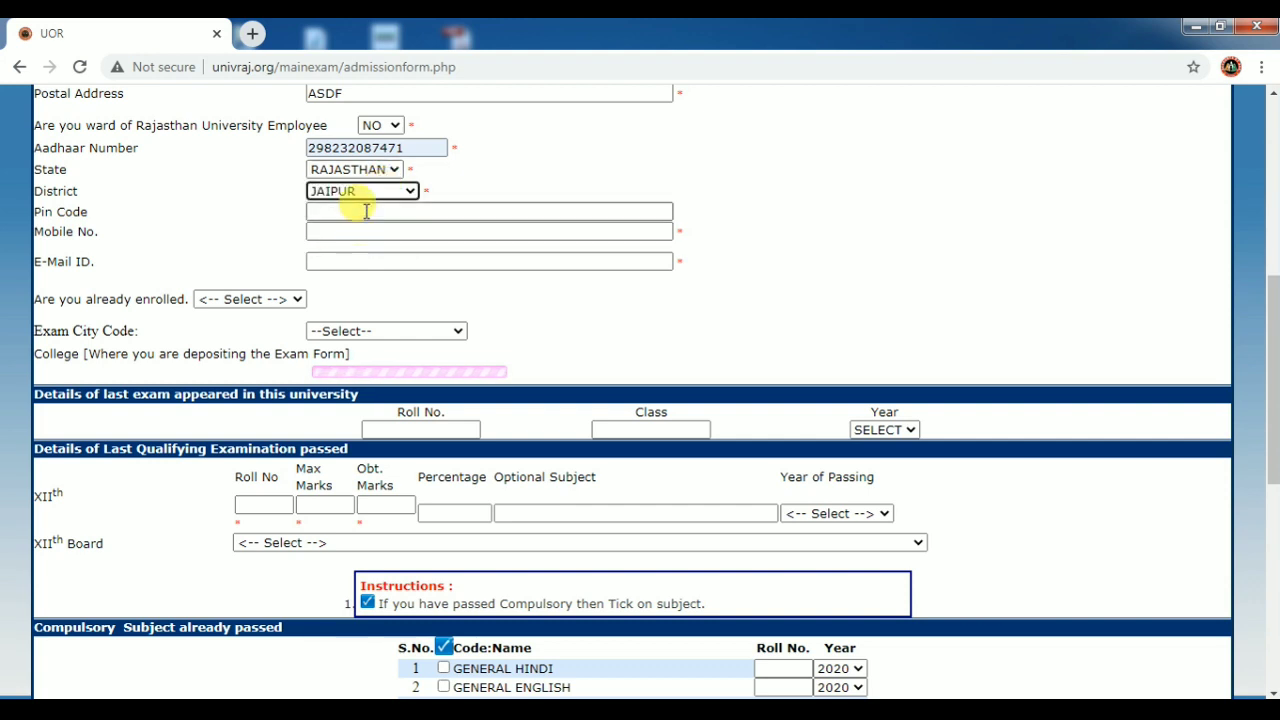
pyautogui.click(363, 210)
pyautogui.write('302012')
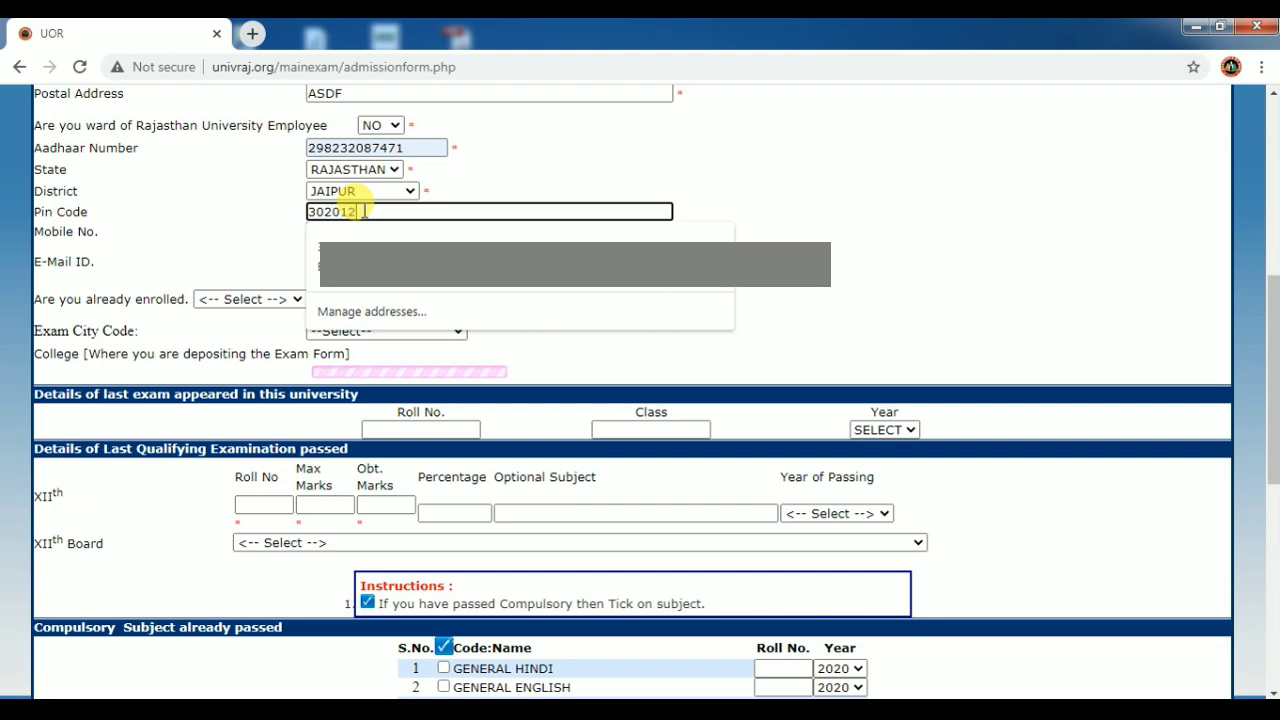
pyautogui.click(206, 251)
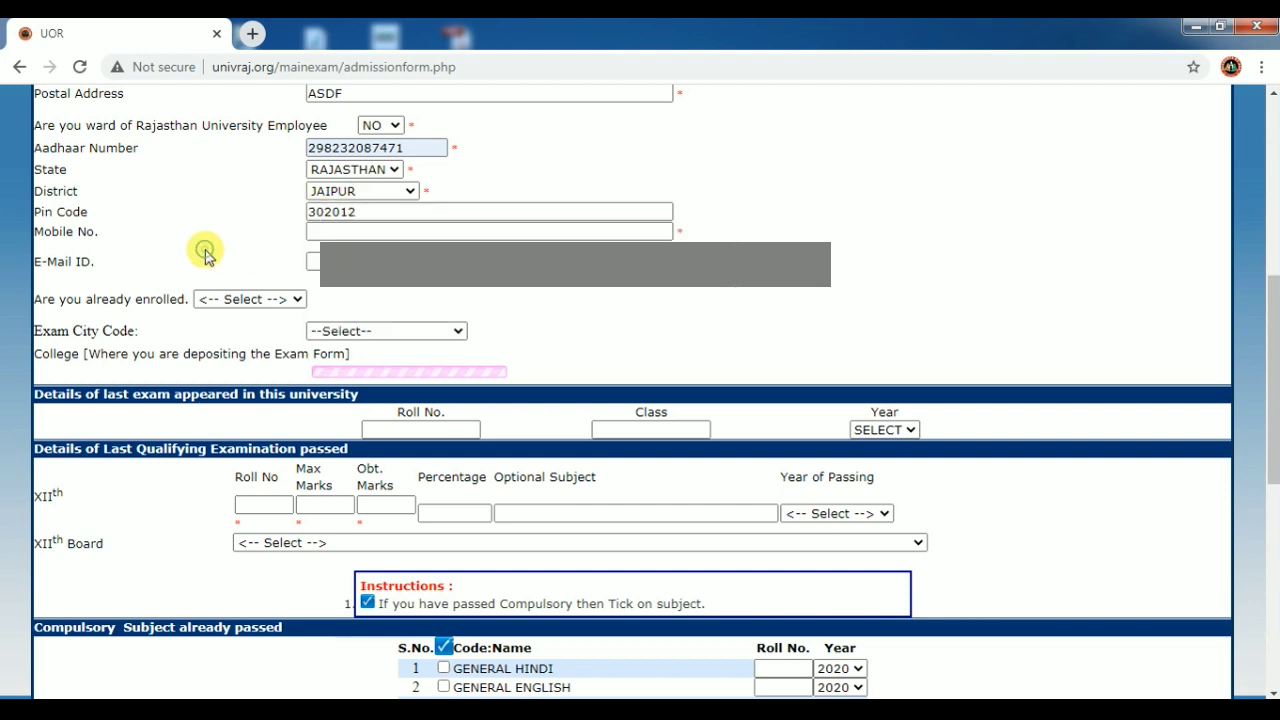
pyautogui.click(329, 234)
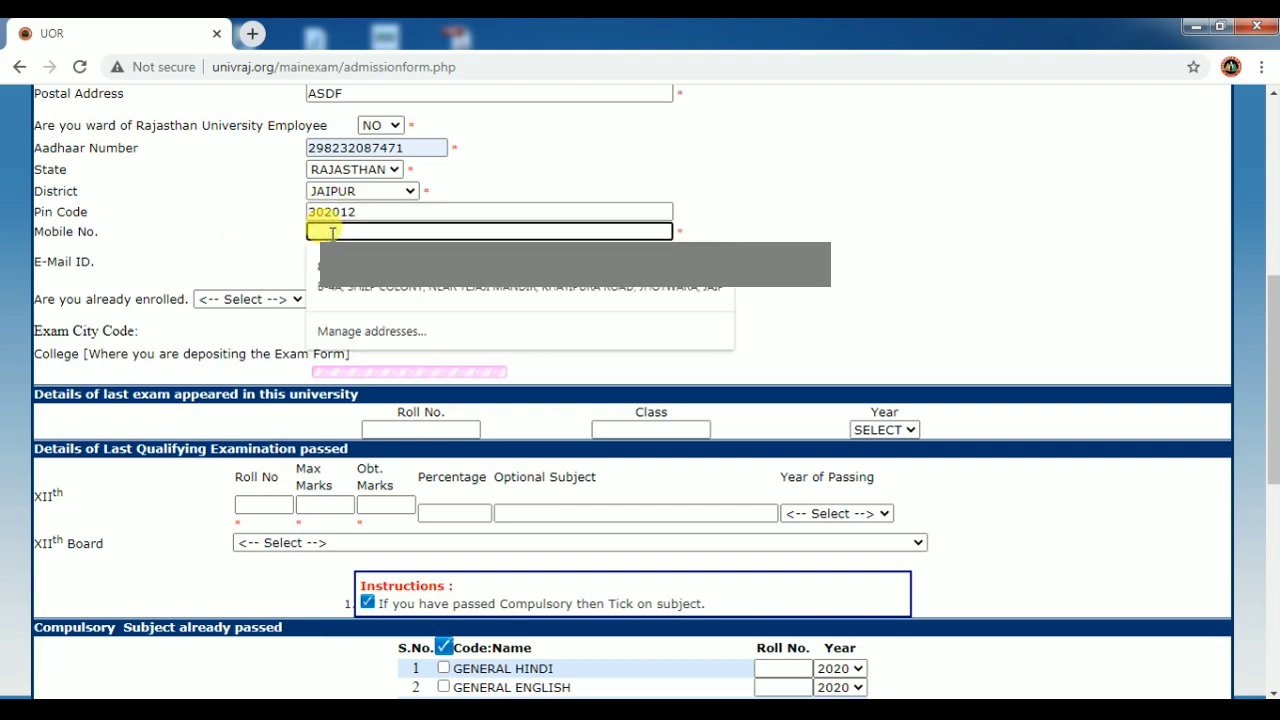
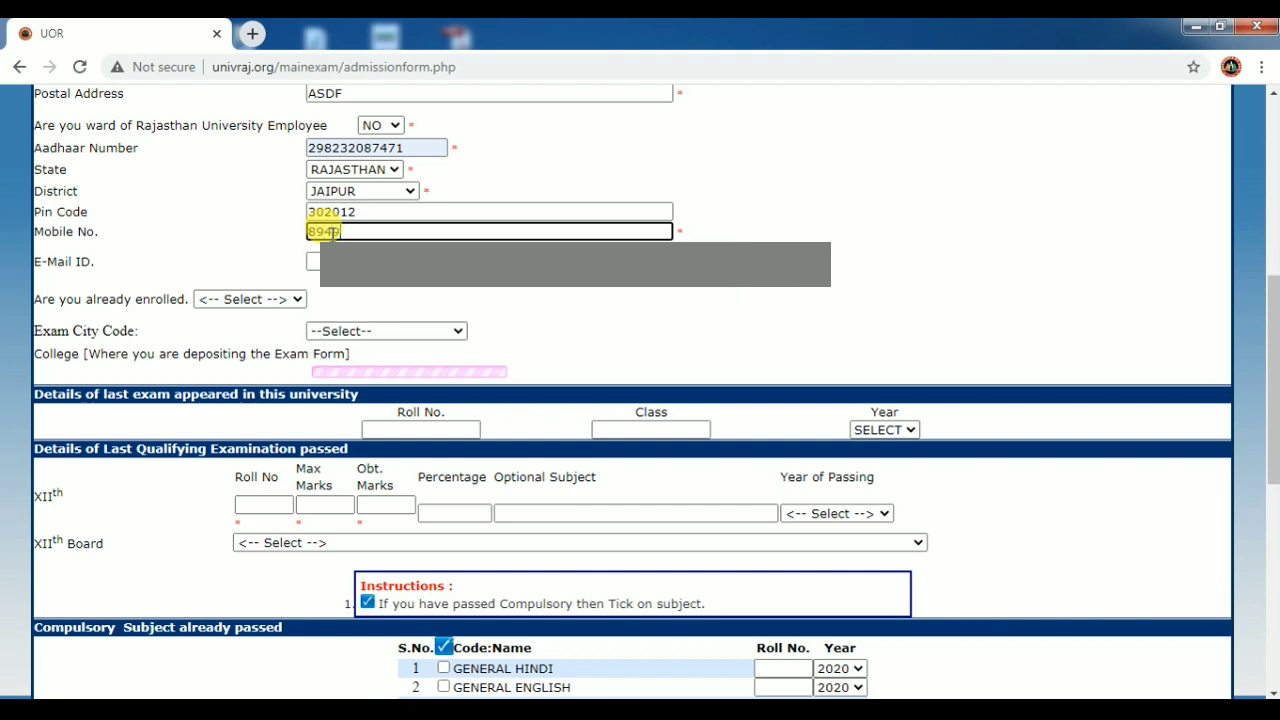
# Type the applicant's e-mail address in the E-Mail ID field.
pyautogui.click(336, 258)
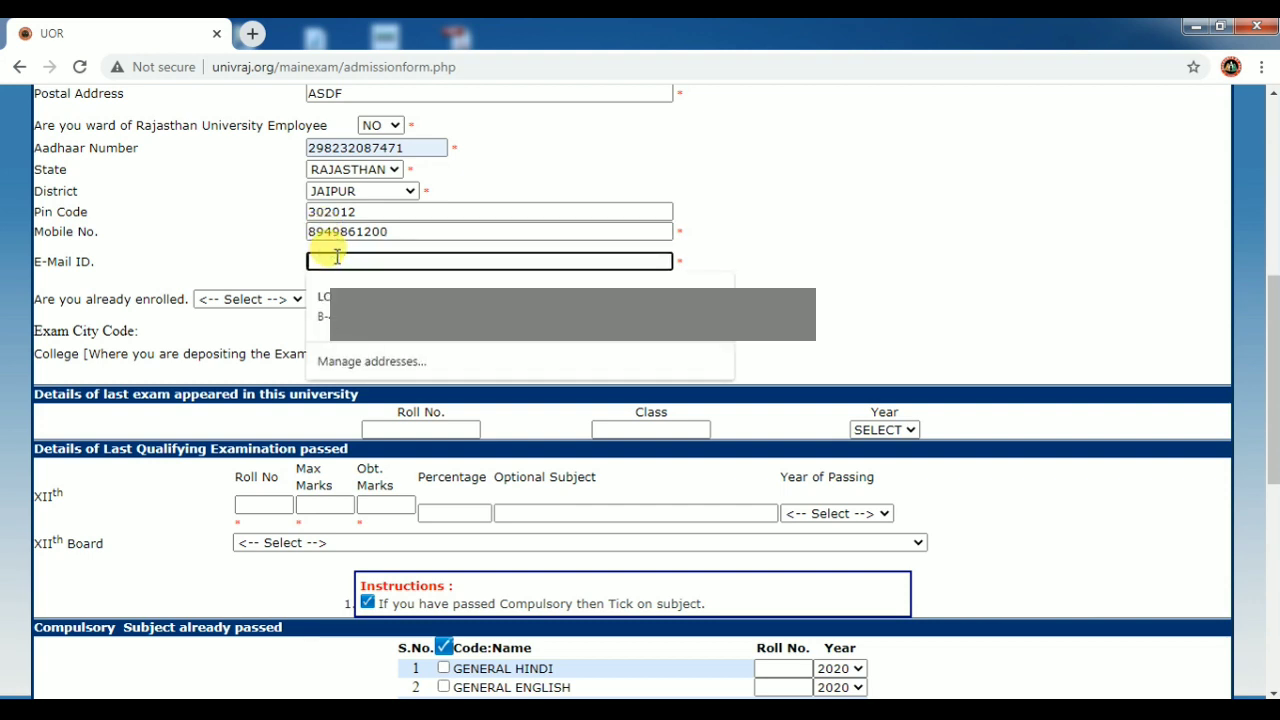
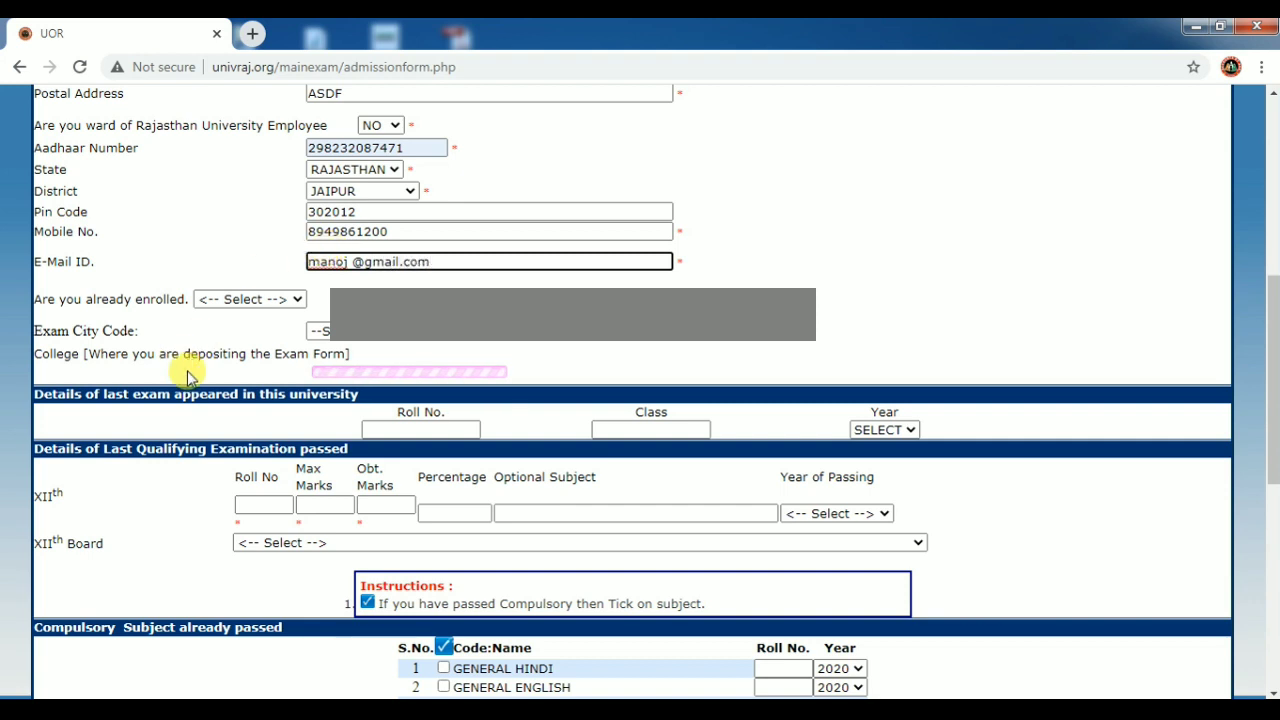
# Remove the stray space flagged as an invalid e-mail and answer NO to already enrolled.
pyautogui.click(264, 302)
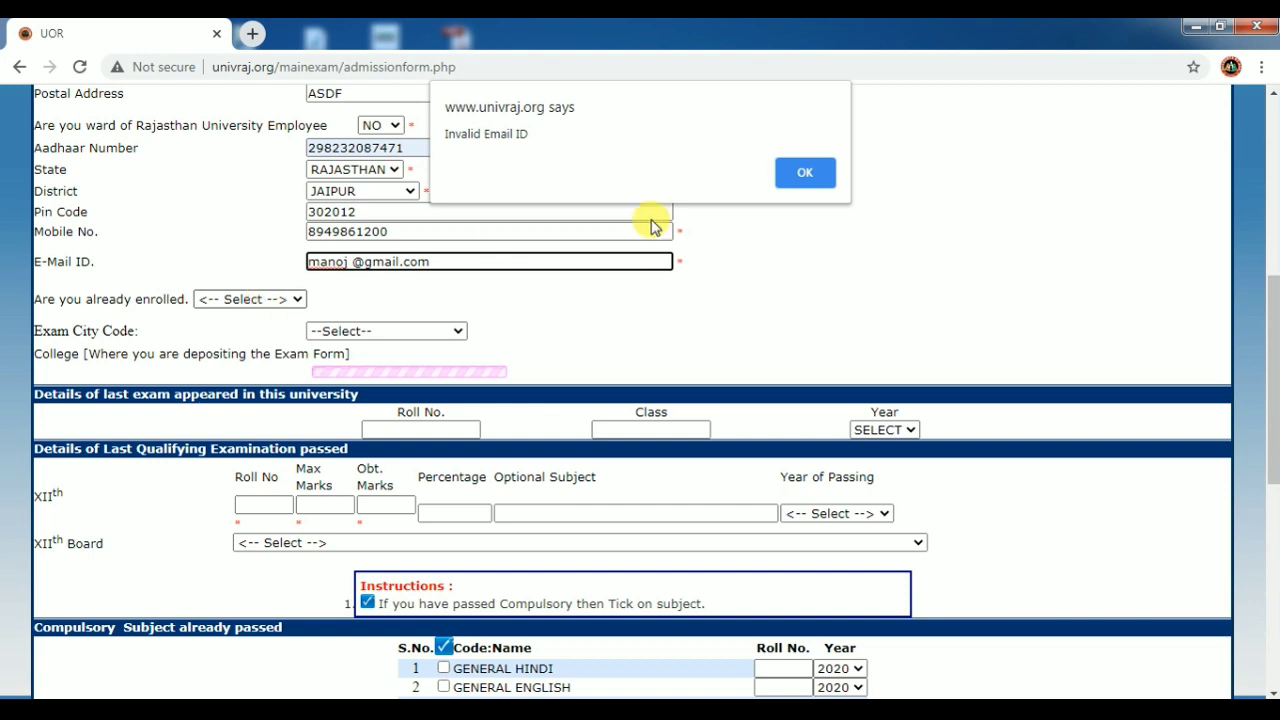
pyautogui.click(805, 172)
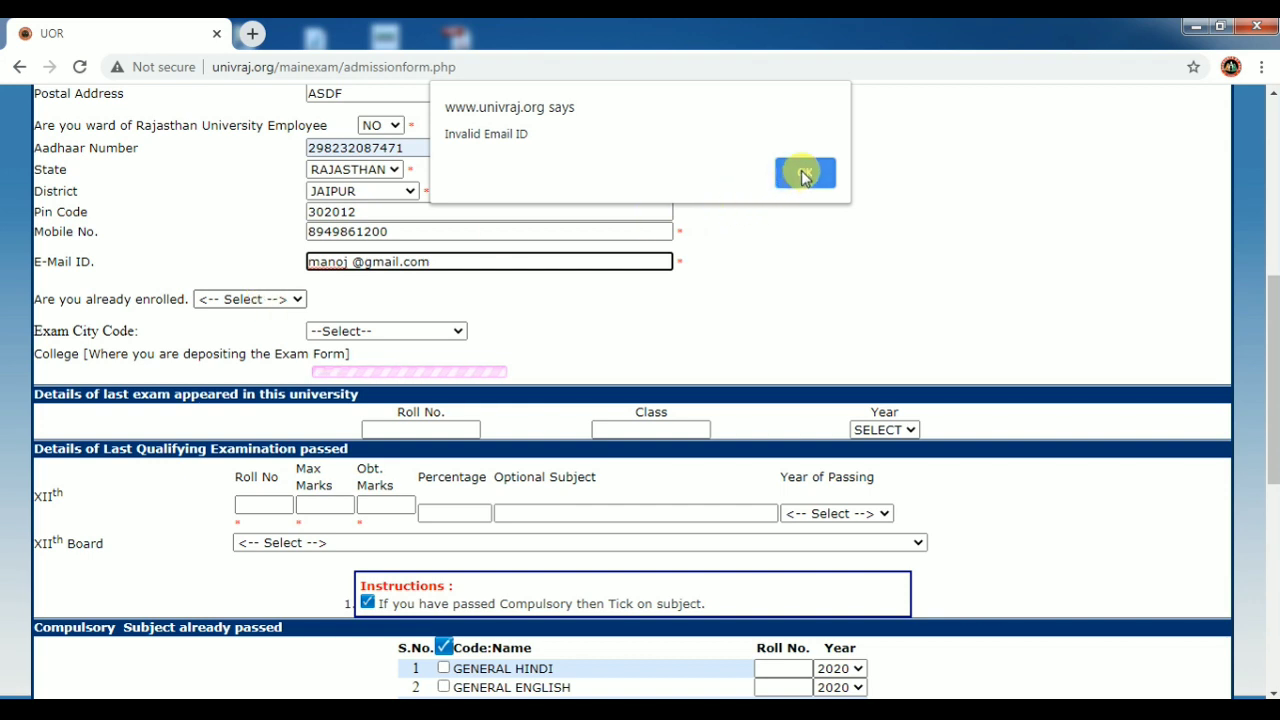
pyautogui.click(351, 262)
pyautogui.press('BackSpace')
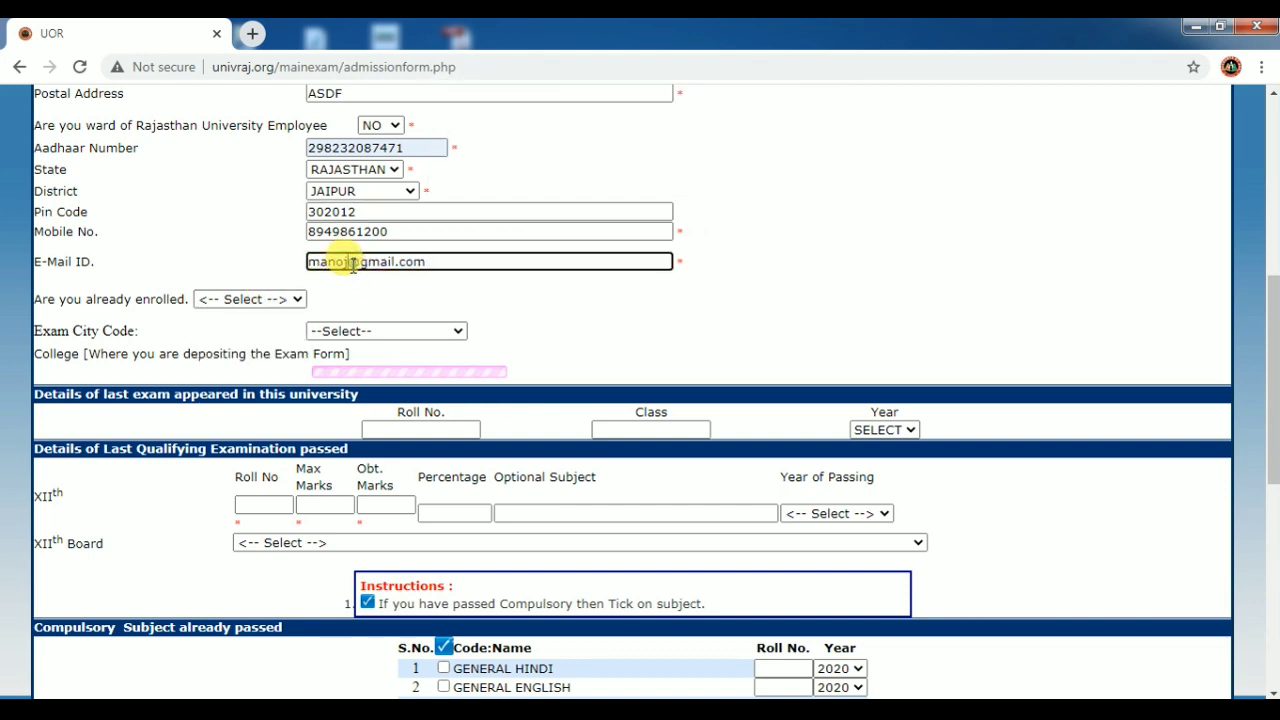
pyautogui.click(255, 299)
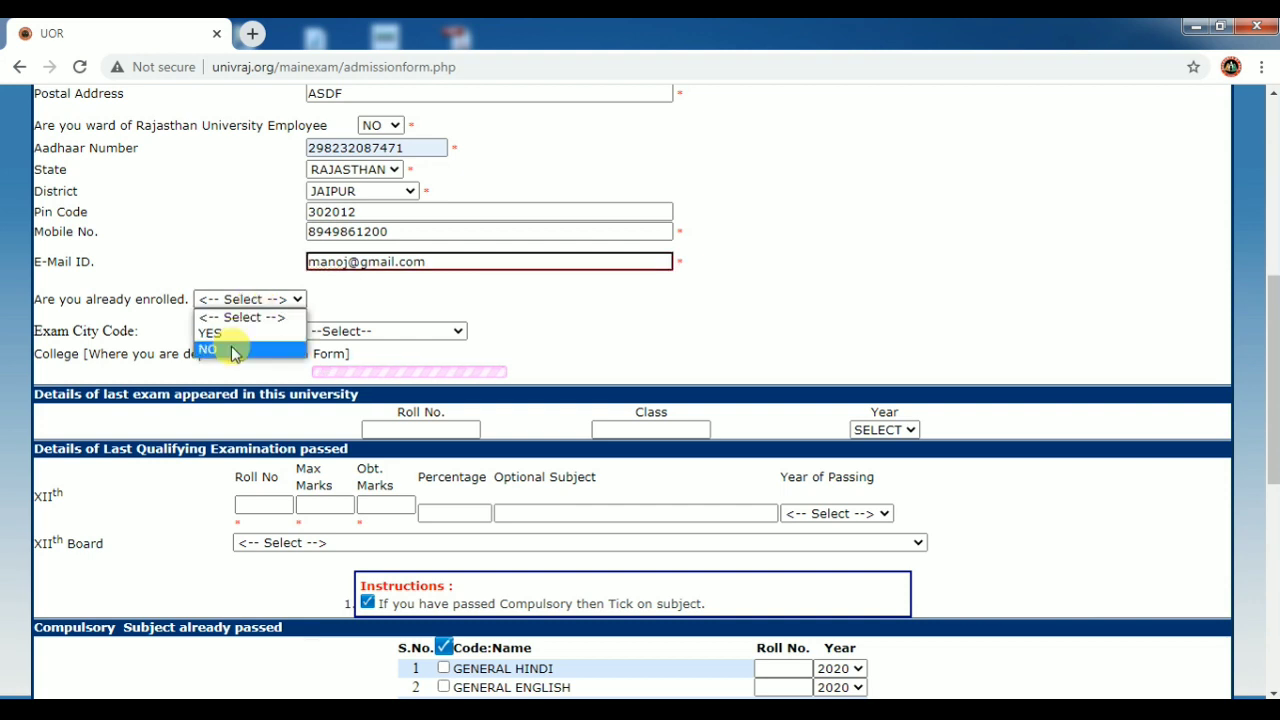
pyautogui.click(236, 349)
pyautogui.click(408, 332)
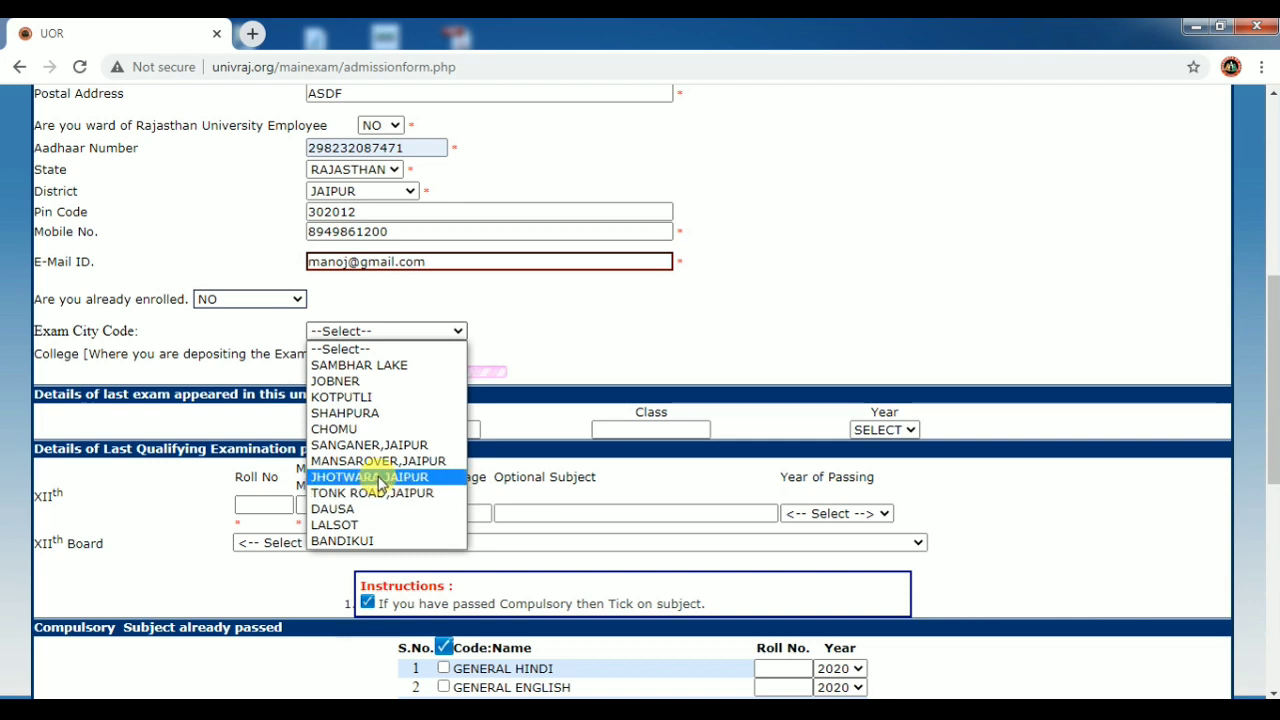
# After JHOTWARA,JAIPUR shows no college available, set the exam city to TONK ROAD,JAIPUR.
pyautogui.click(380, 478)
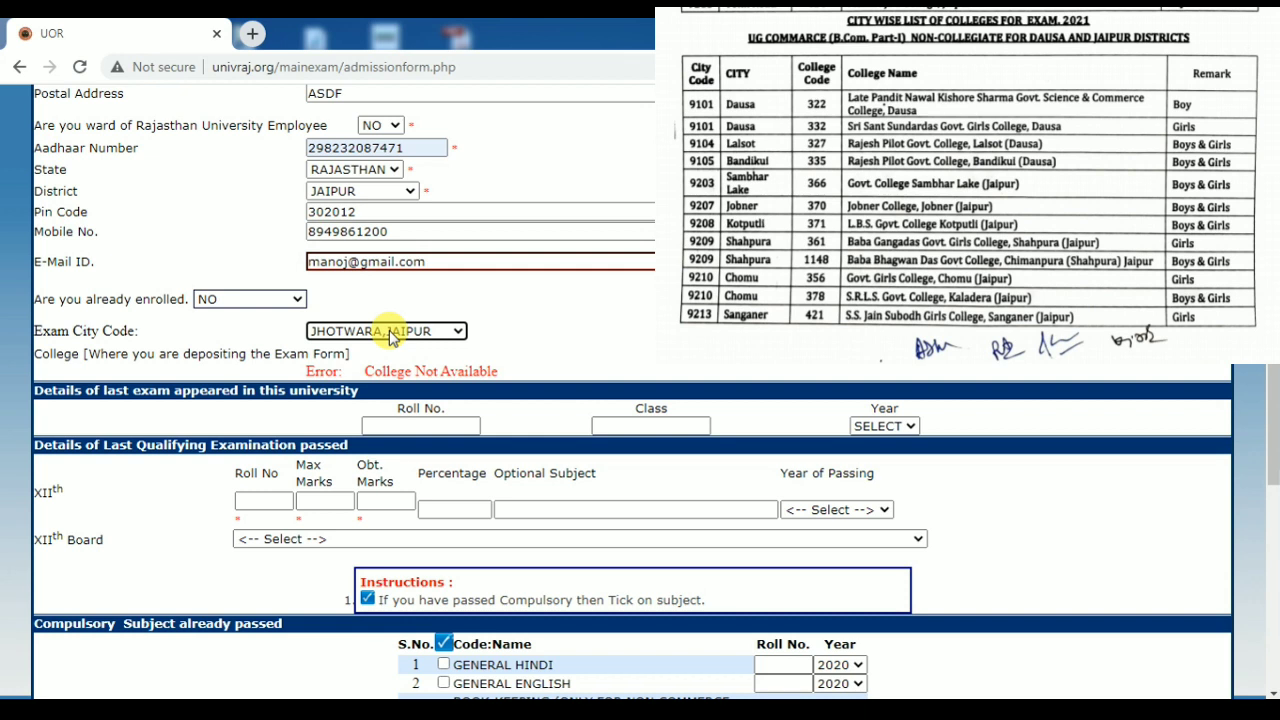
pyautogui.click(390, 338)
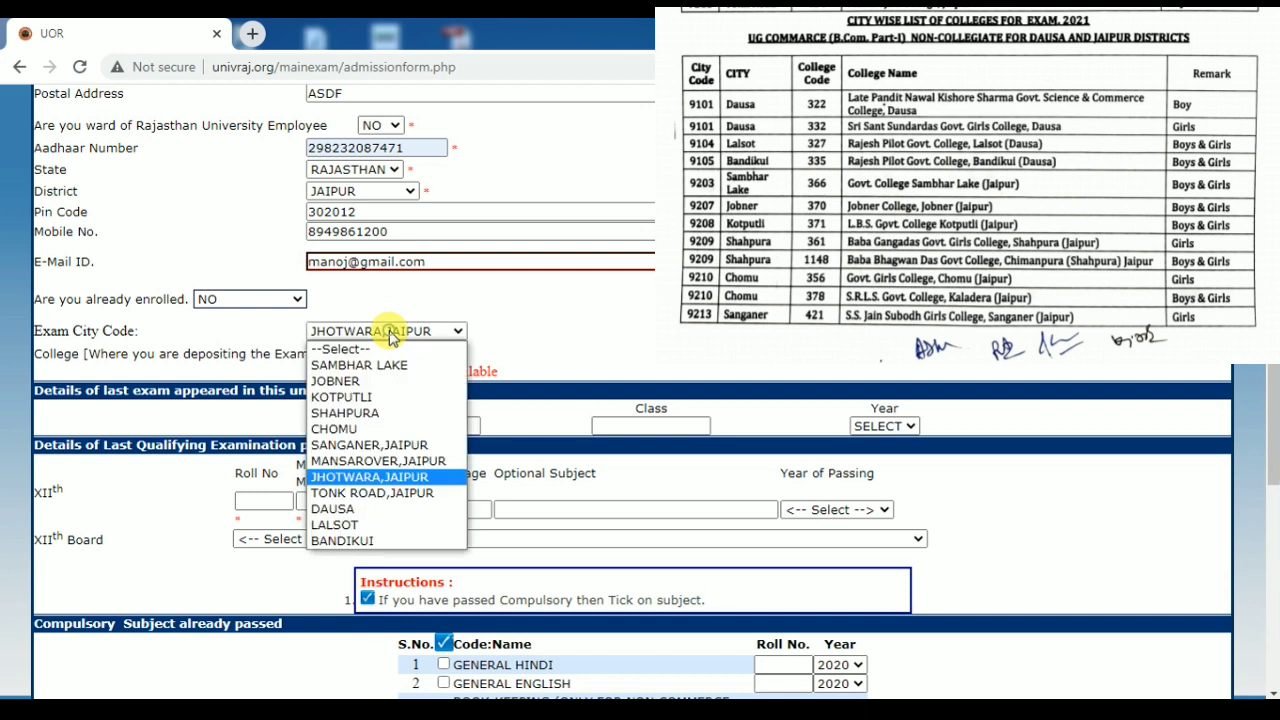
pyautogui.click(390, 338)
pyautogui.click(390, 338)
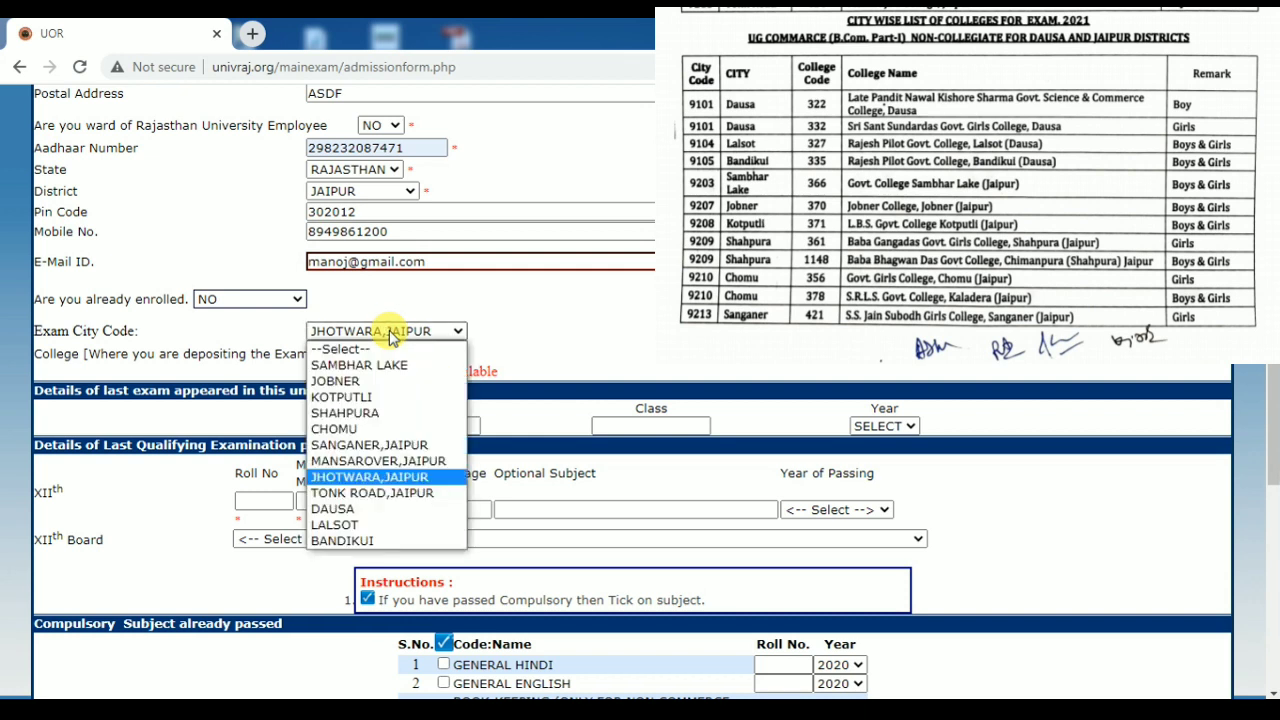
pyautogui.click(390, 338)
pyautogui.click(390, 338)
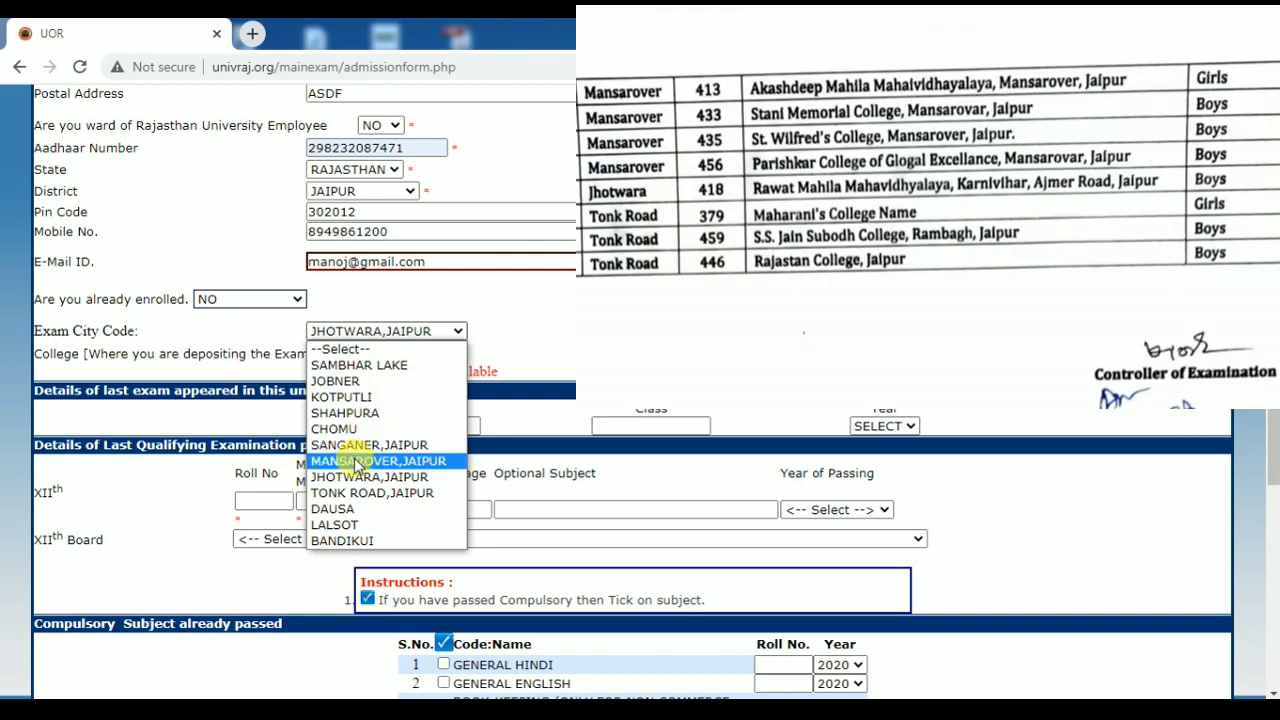
pyautogui.click(350, 493)
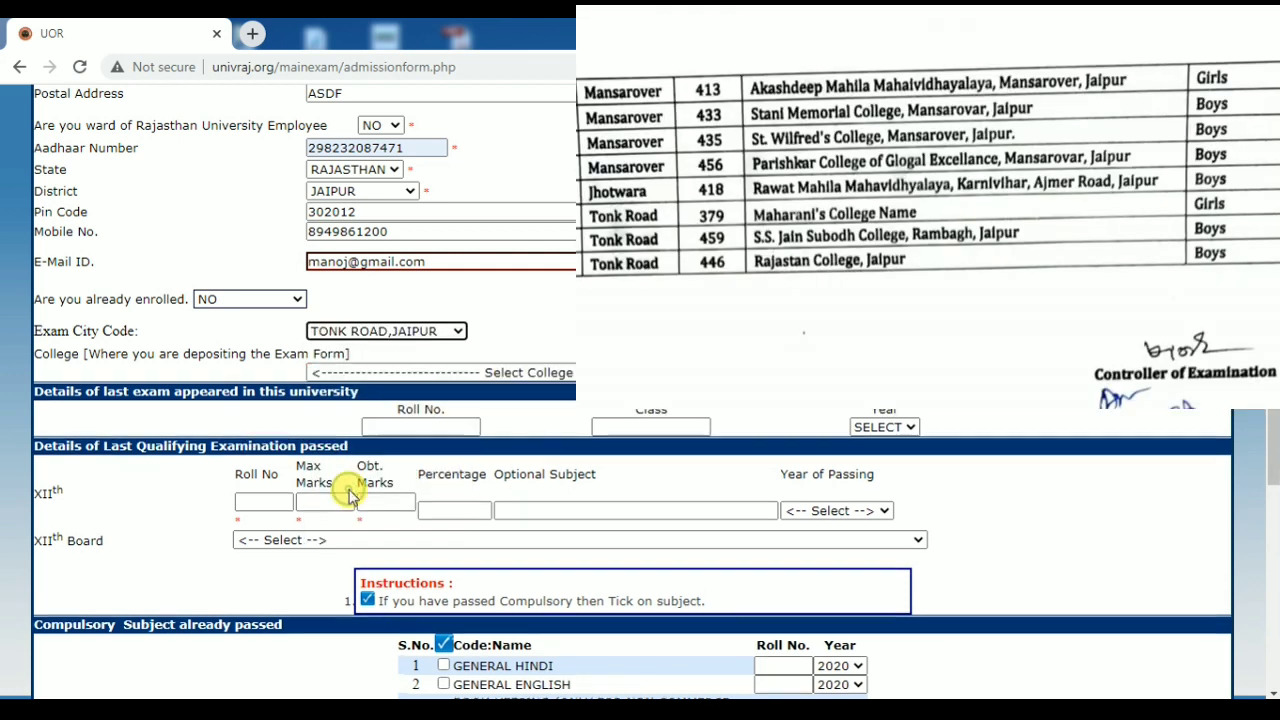
pyautogui.click(449, 372)
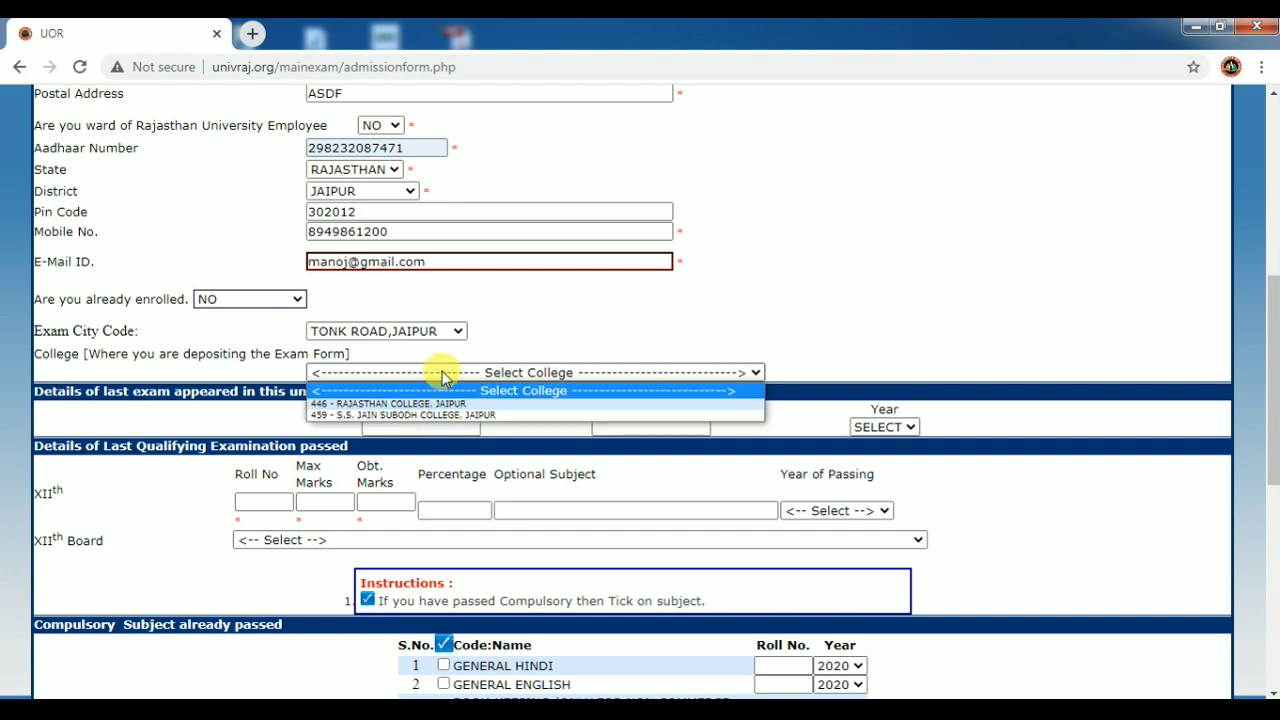
# Choose 459 - S.S. JAIN SUBODH COLLEGE, JAIPUR from the college list.
pyautogui.click(440, 368)
pyautogui.click(446, 372)
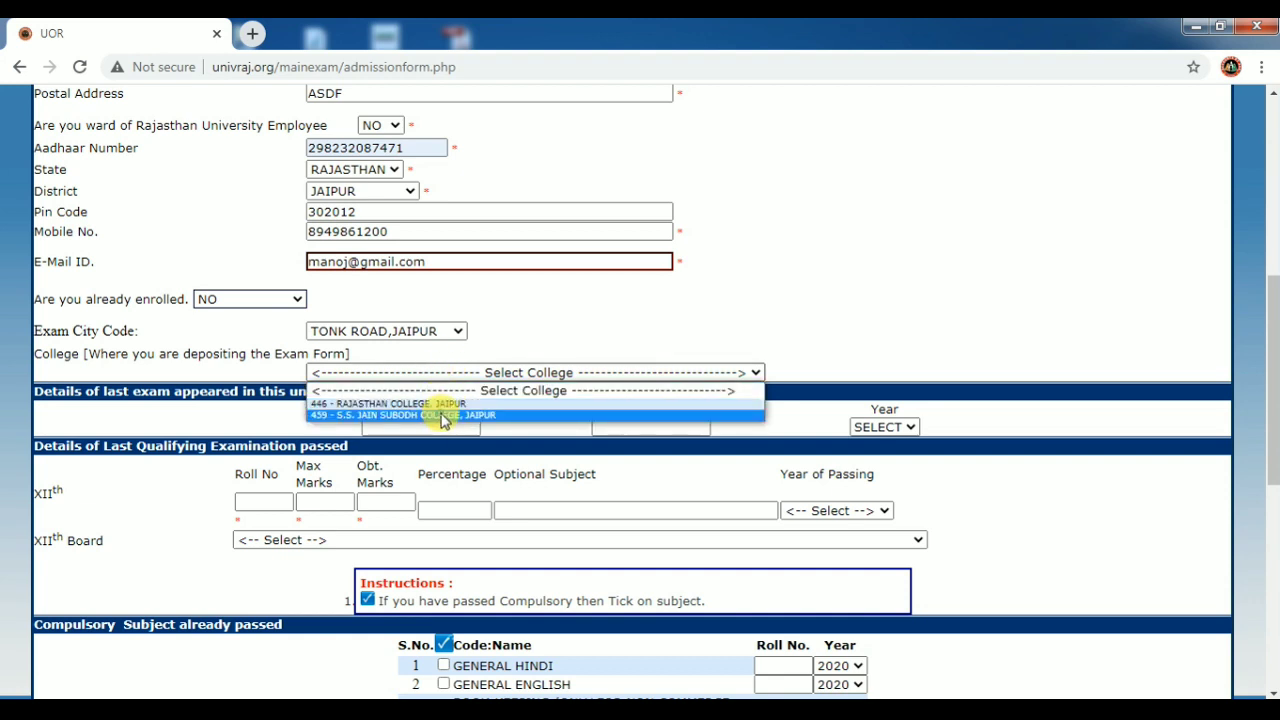
pyautogui.click(443, 415)
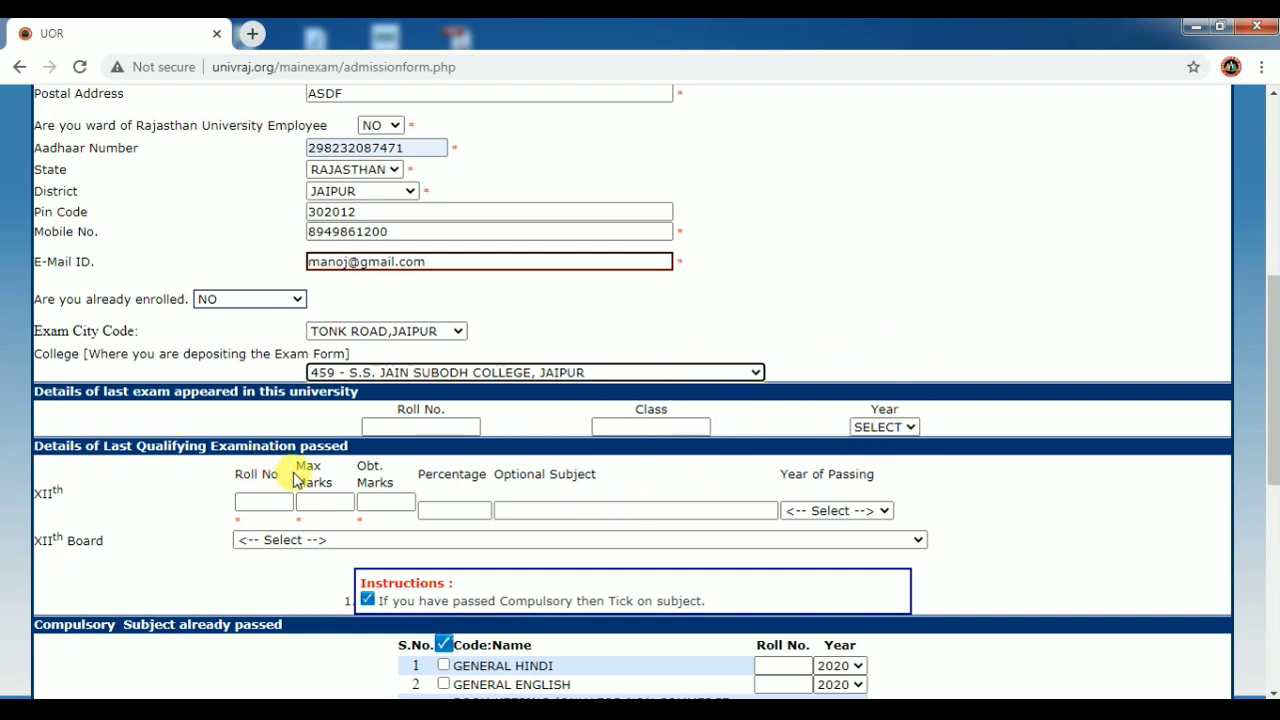
# Enter the student's XIIth roll number, 500 maximum marks and 478 obtained marks.
pyautogui.click(258, 502)
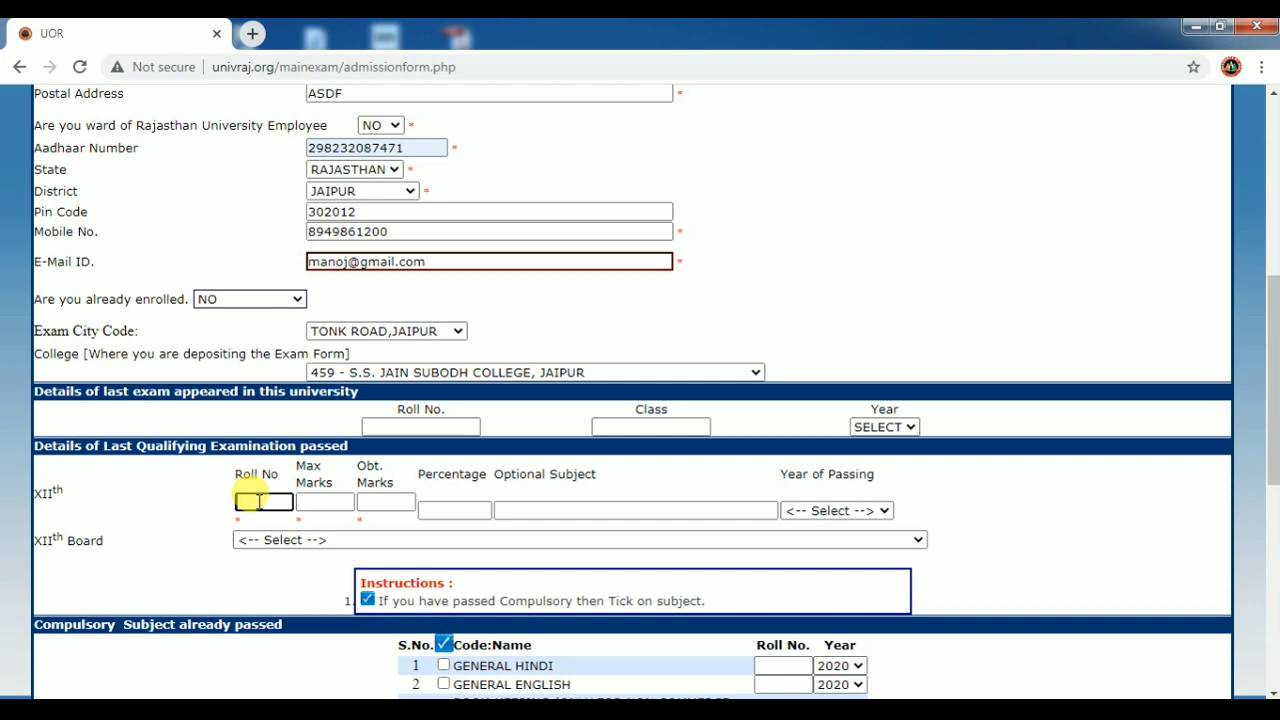
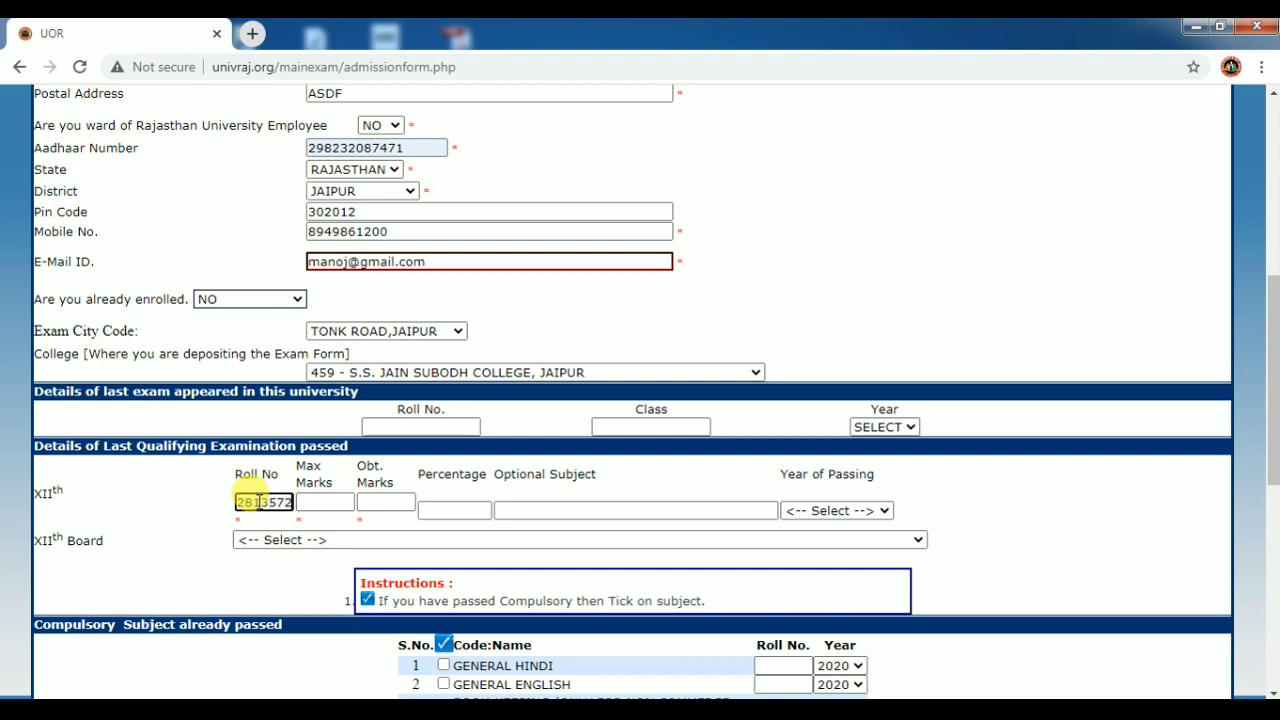
pyautogui.click(318, 505)
pyautogui.write('500')
pyautogui.press('Tab')
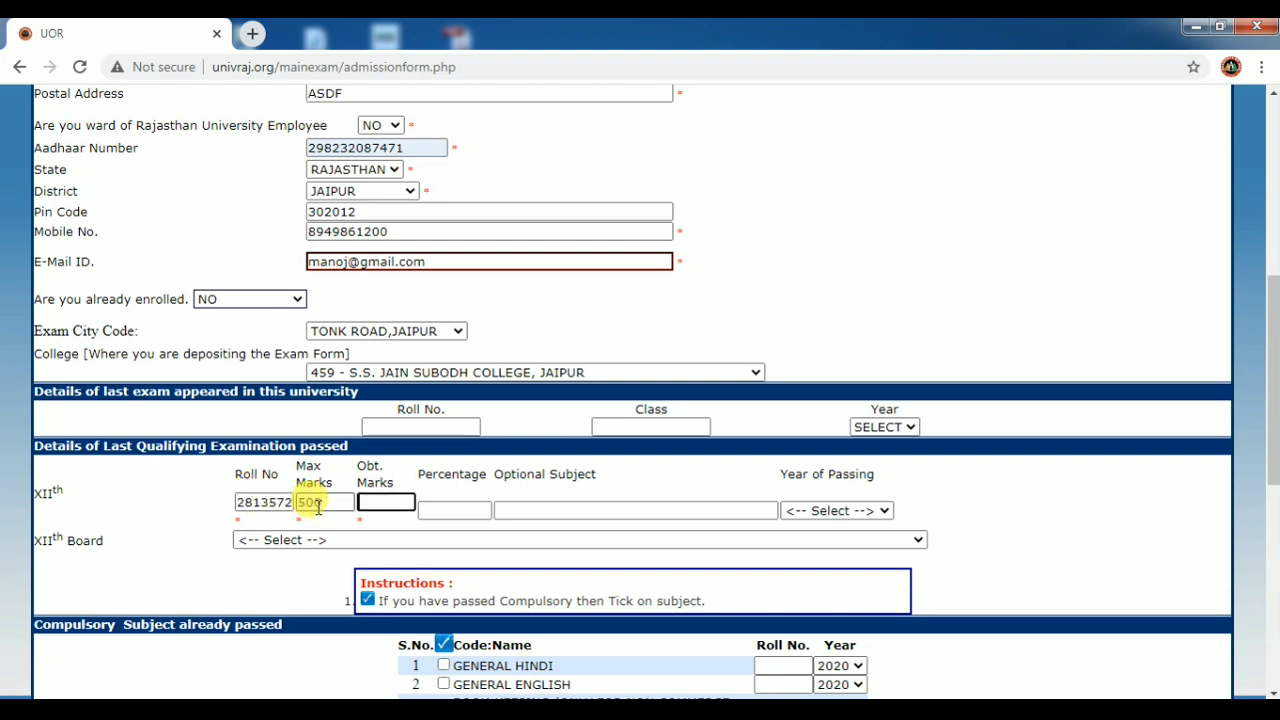
pyautogui.write('478')
# Set optional subject ECONOMICS, passing year 2020 and board BOARD OF SECONDARY EDUCATION RAJASTHAN.
pyautogui.press('Tab')
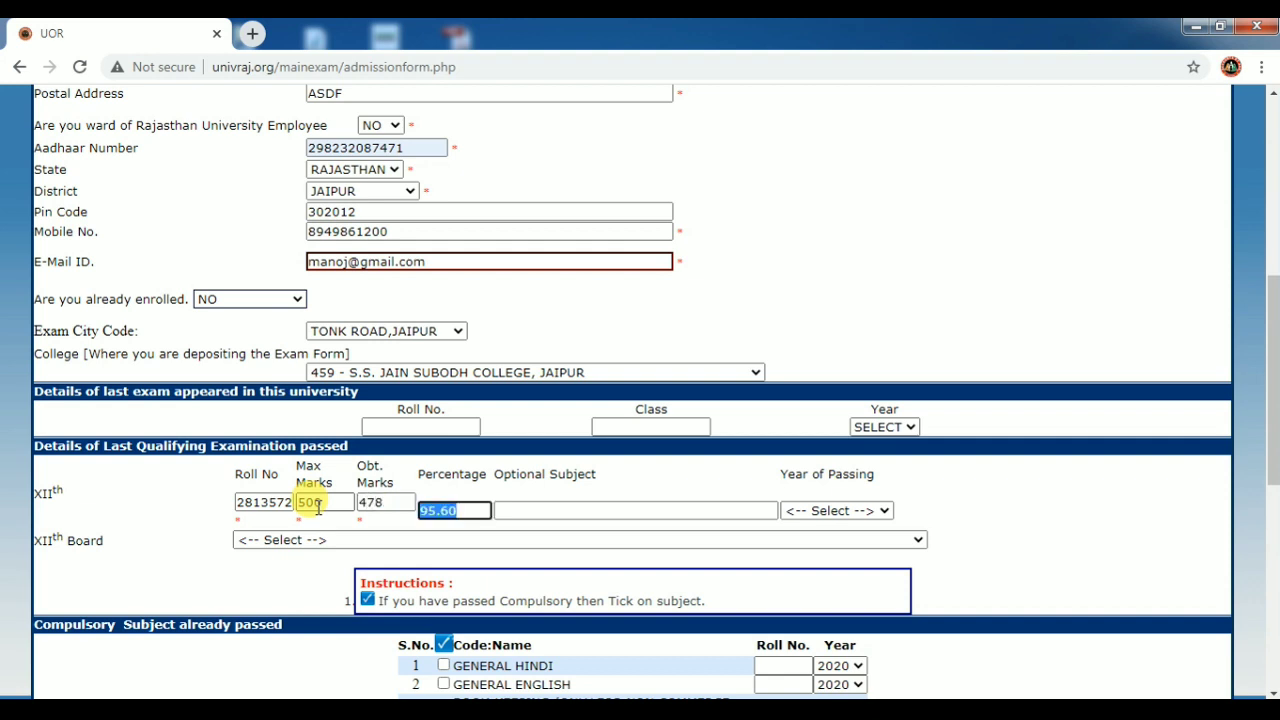
pyautogui.press('Tab')
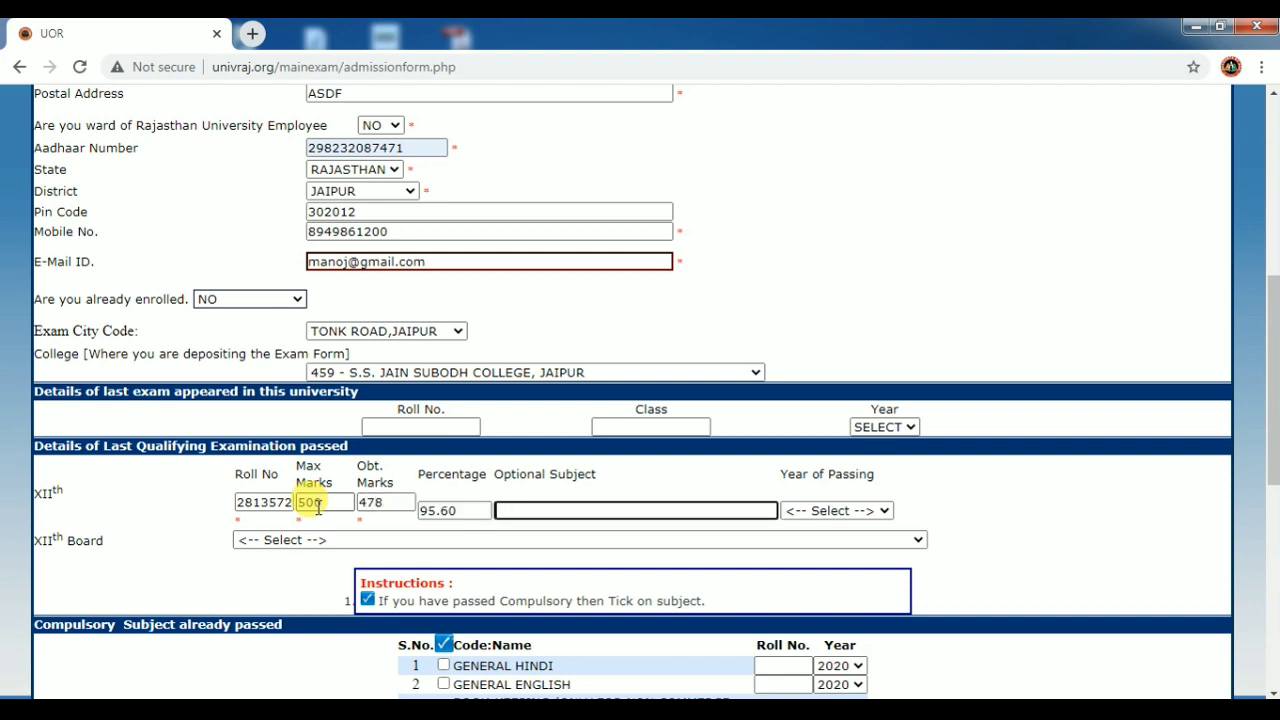
pyautogui.write('ECONOMICS')
pyautogui.press('Tab')
pyautogui.hotkey('alt', 'Down')
pyautogui.press('Down')
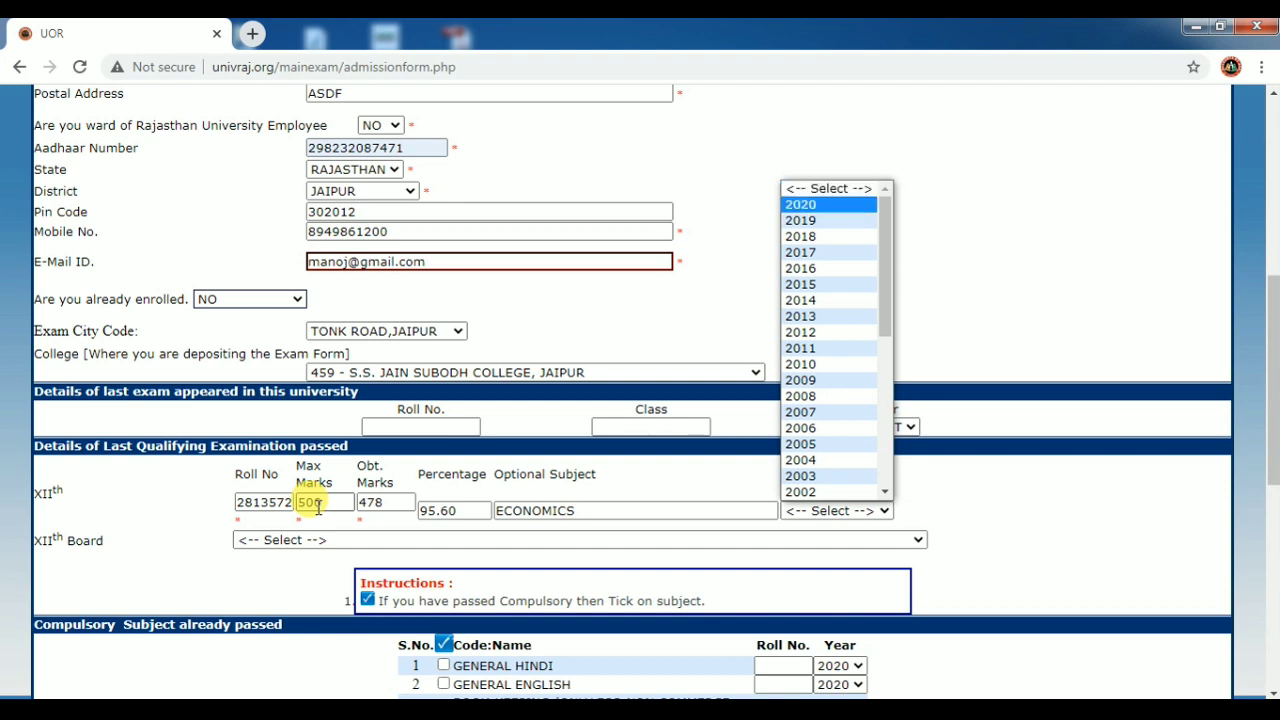
pyautogui.press('Return')
pyautogui.press('Tab')
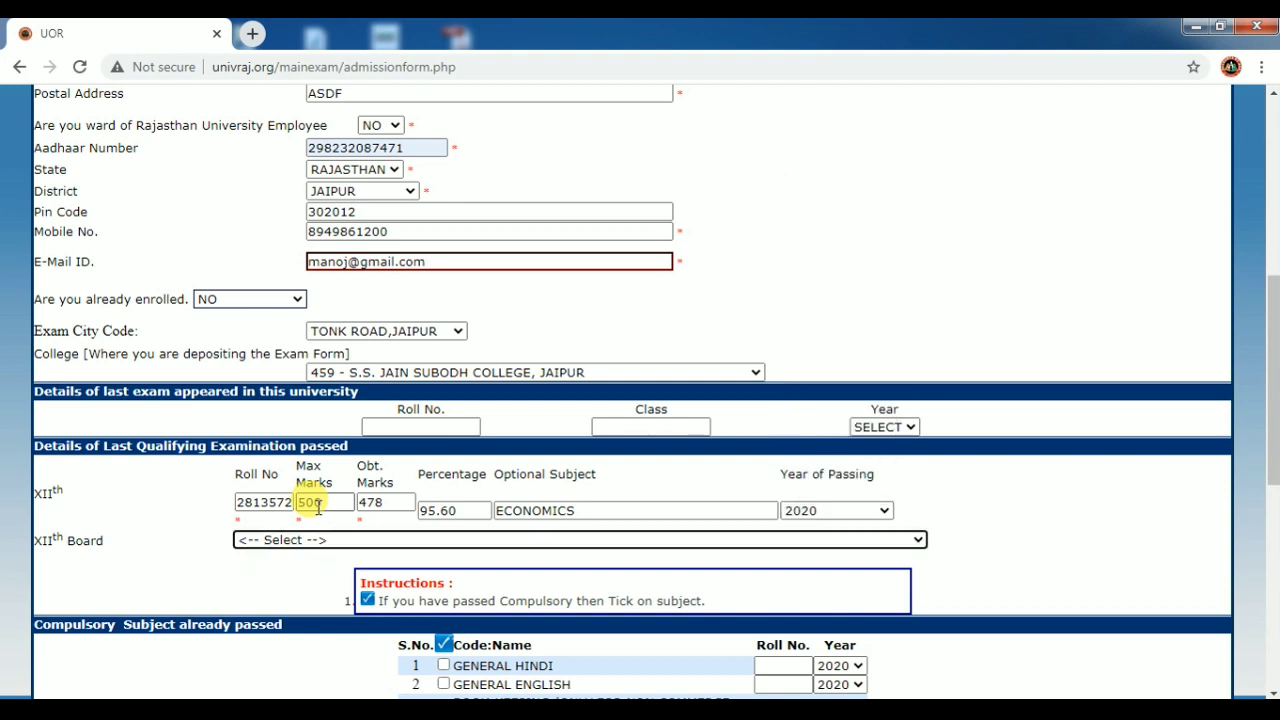
pyautogui.hotkey('alt', 'Down')
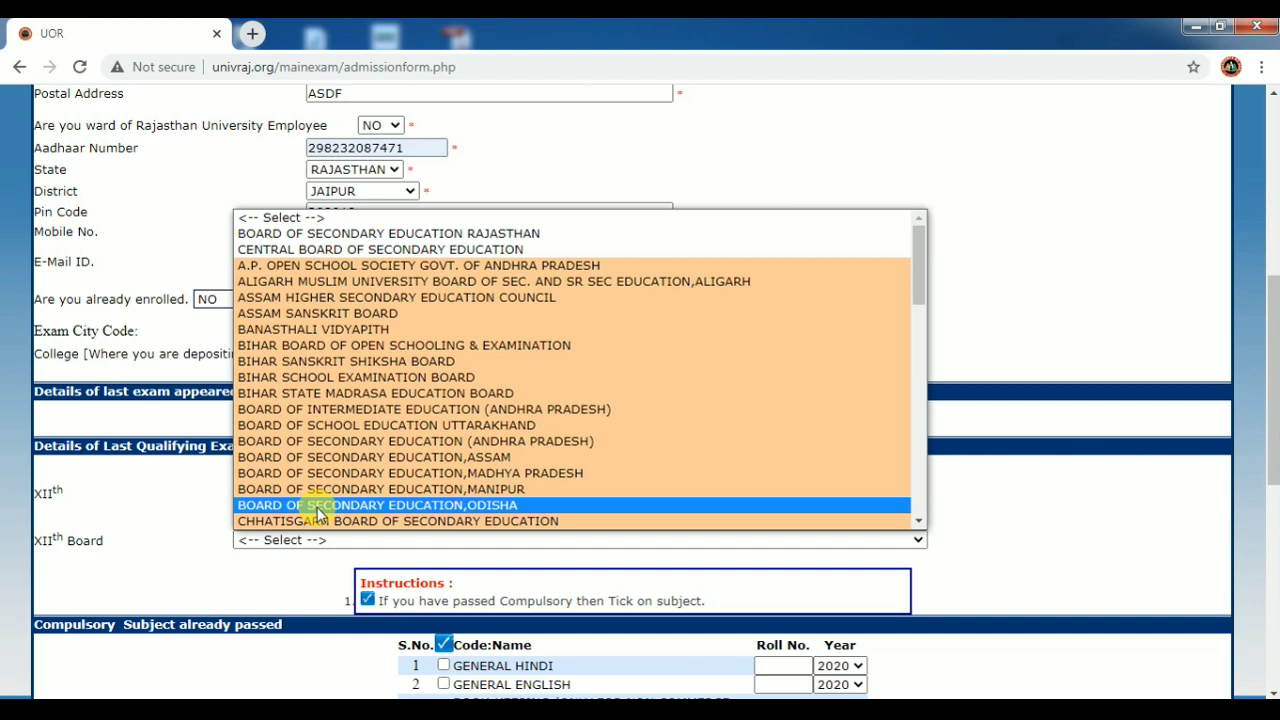
pyautogui.press('Up')
pyautogui.press('Up')
pyautogui.press('Up')
pyautogui.press('Up')
pyautogui.press('Up')
pyautogui.press('Up')
pyautogui.press('Up')
pyautogui.press('Up')
pyautogui.press('Up')
pyautogui.press('Up')
pyautogui.press('Up')
pyautogui.press('Up')
pyautogui.press('Up')
pyautogui.press('Up')
pyautogui.press('Up')
pyautogui.press('Up')
pyautogui.press('Up')
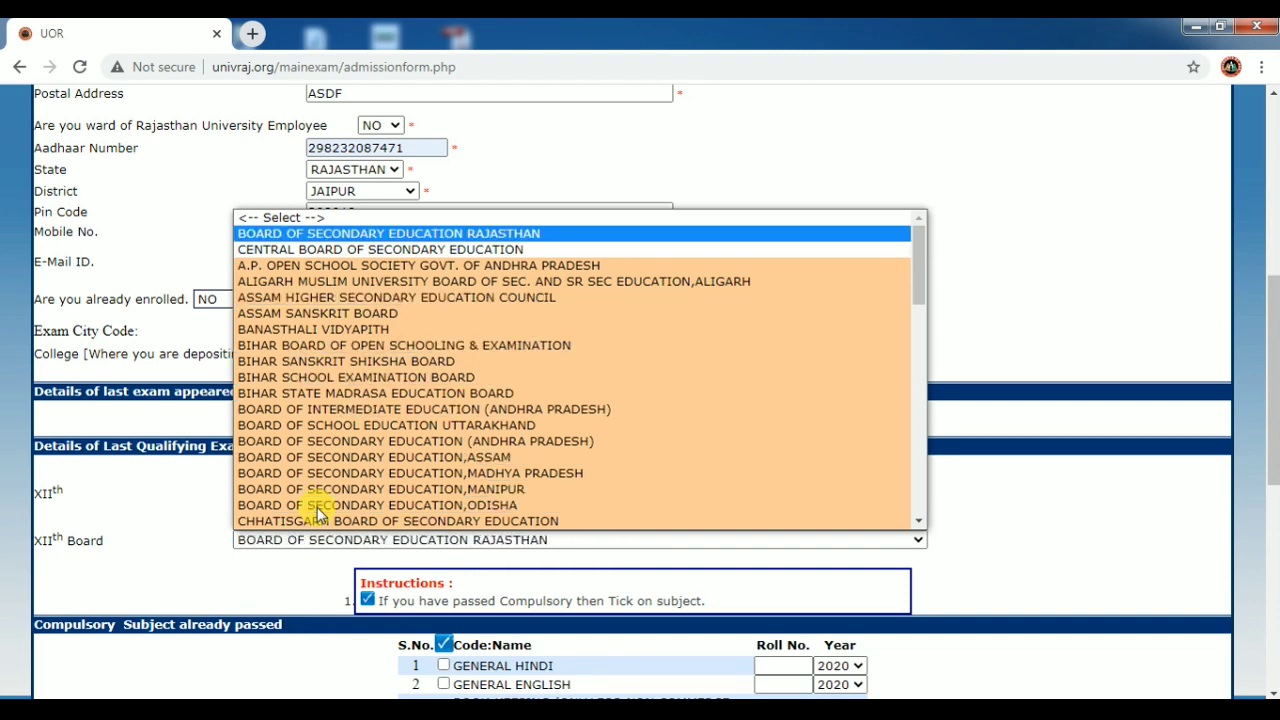
pyautogui.press('Down')
pyautogui.press('Up')
pyautogui.click(280, 240)
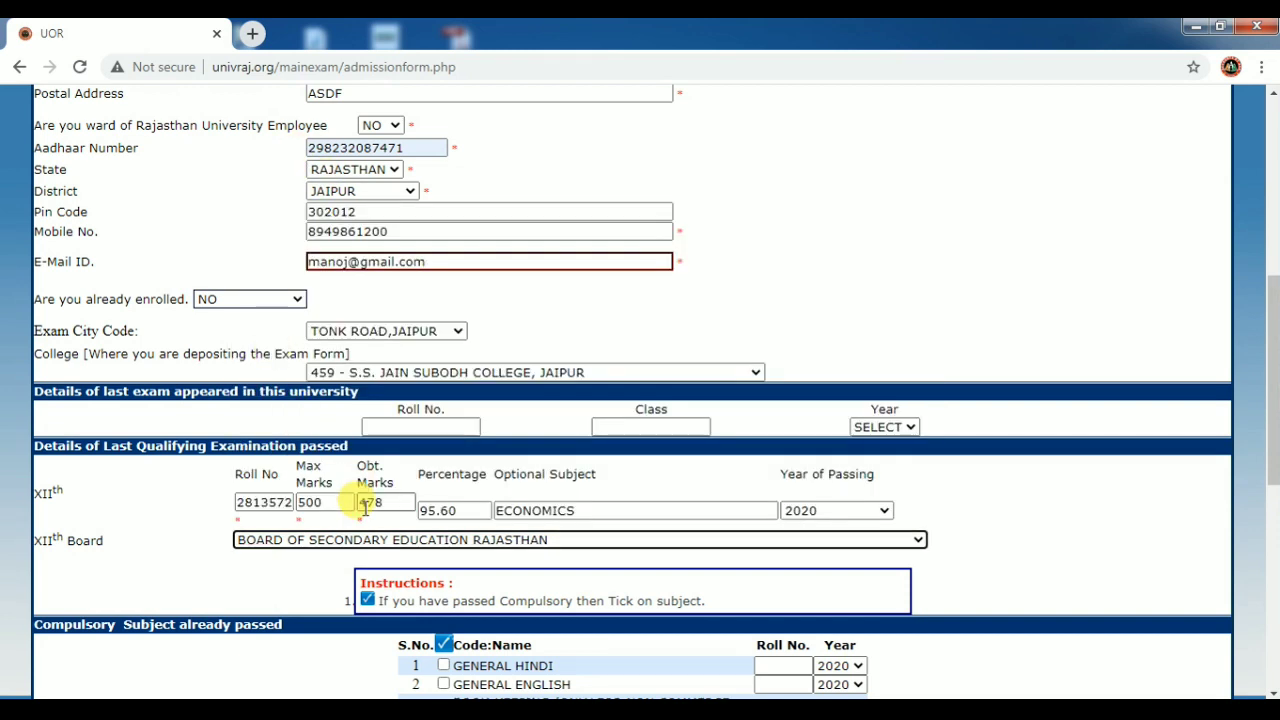
pyautogui.click(300, 602)
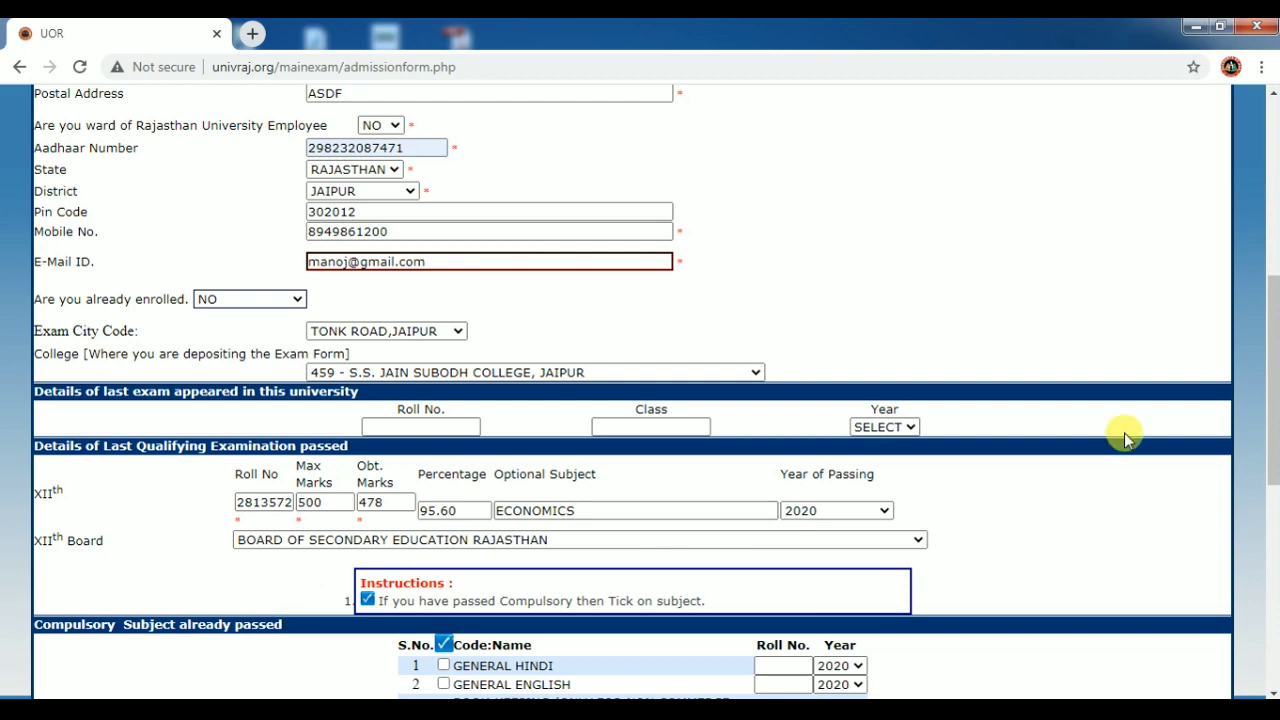
# Tick subjects 1001 Hindi, 1003 English, 1138, 1150 and 1154, leaving Book-Keeping unticked.
pyautogui.moveTo(1272, 368); pyautogui.dragTo(1272, 468)
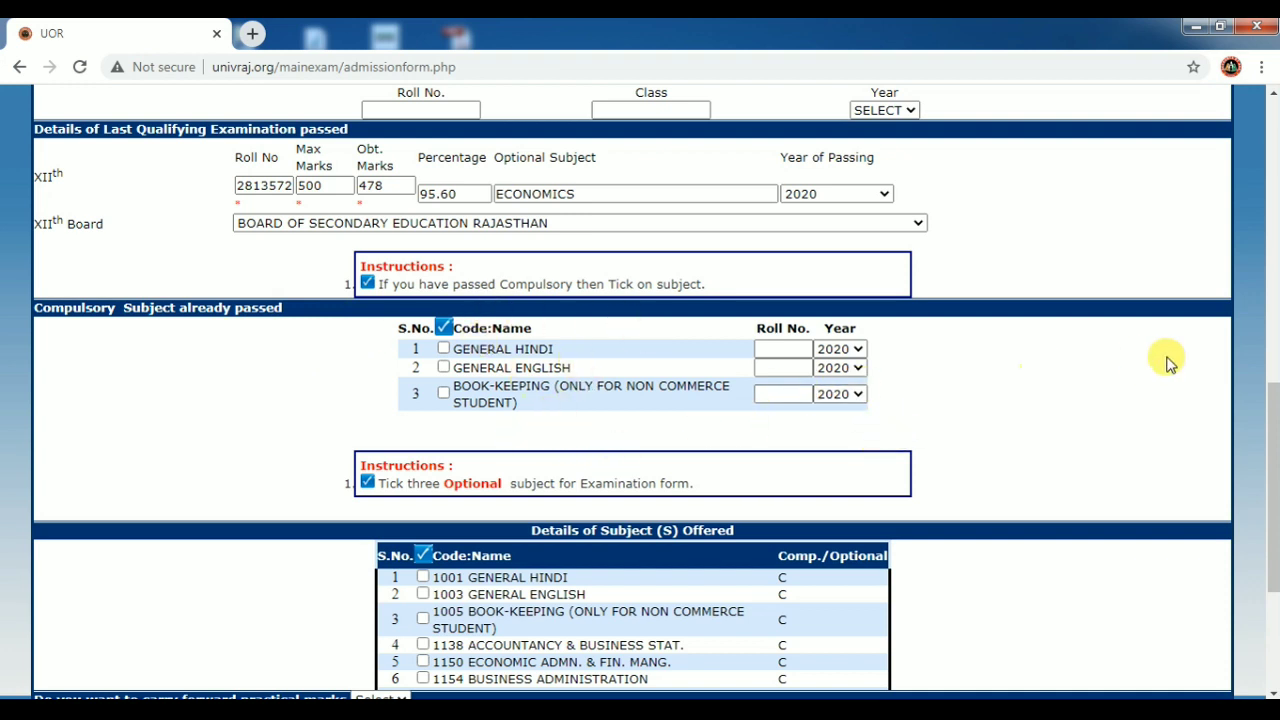
pyautogui.moveTo(1270, 466); pyautogui.dragTo(1271, 572)
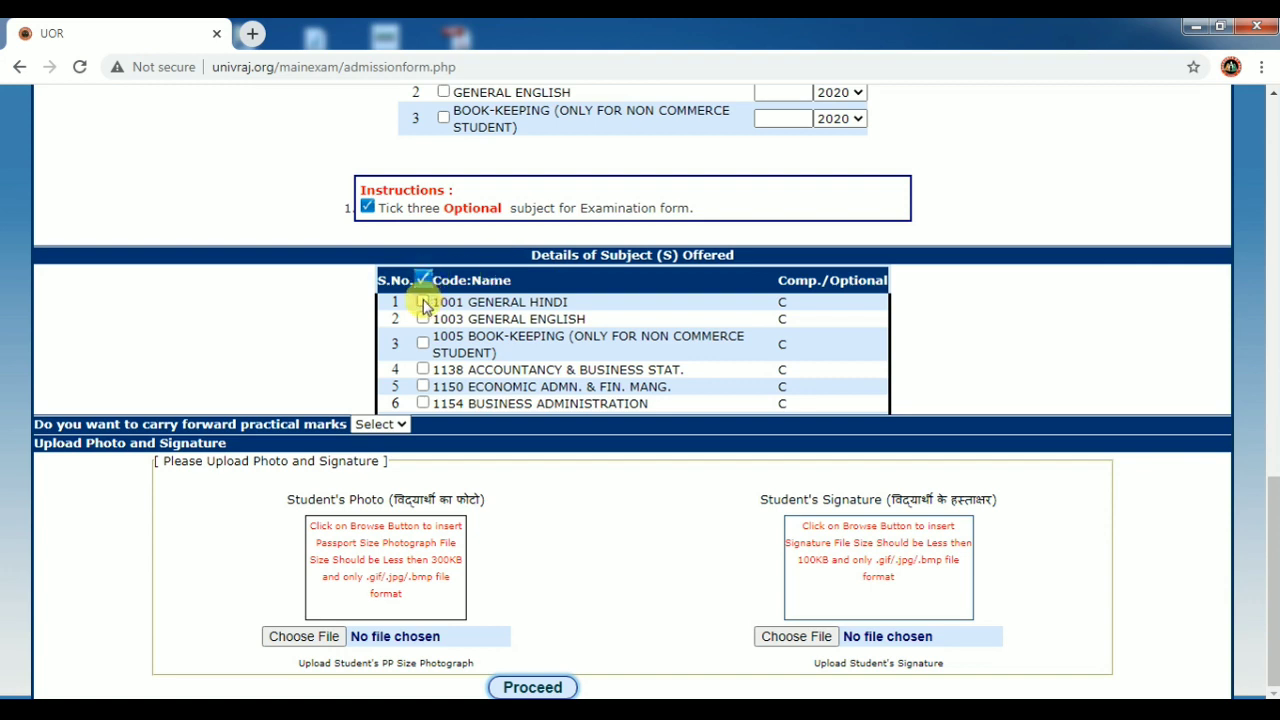
pyautogui.click(423, 301)
pyautogui.click(423, 318)
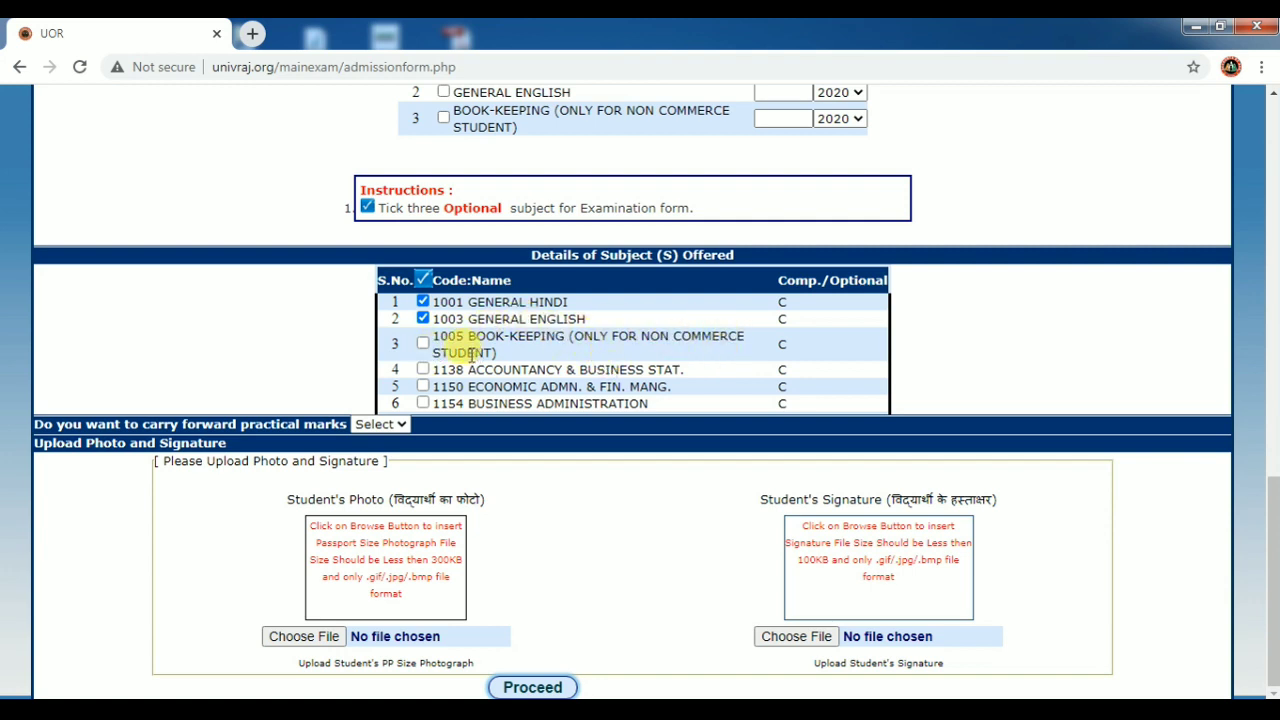
pyautogui.click(423, 370)
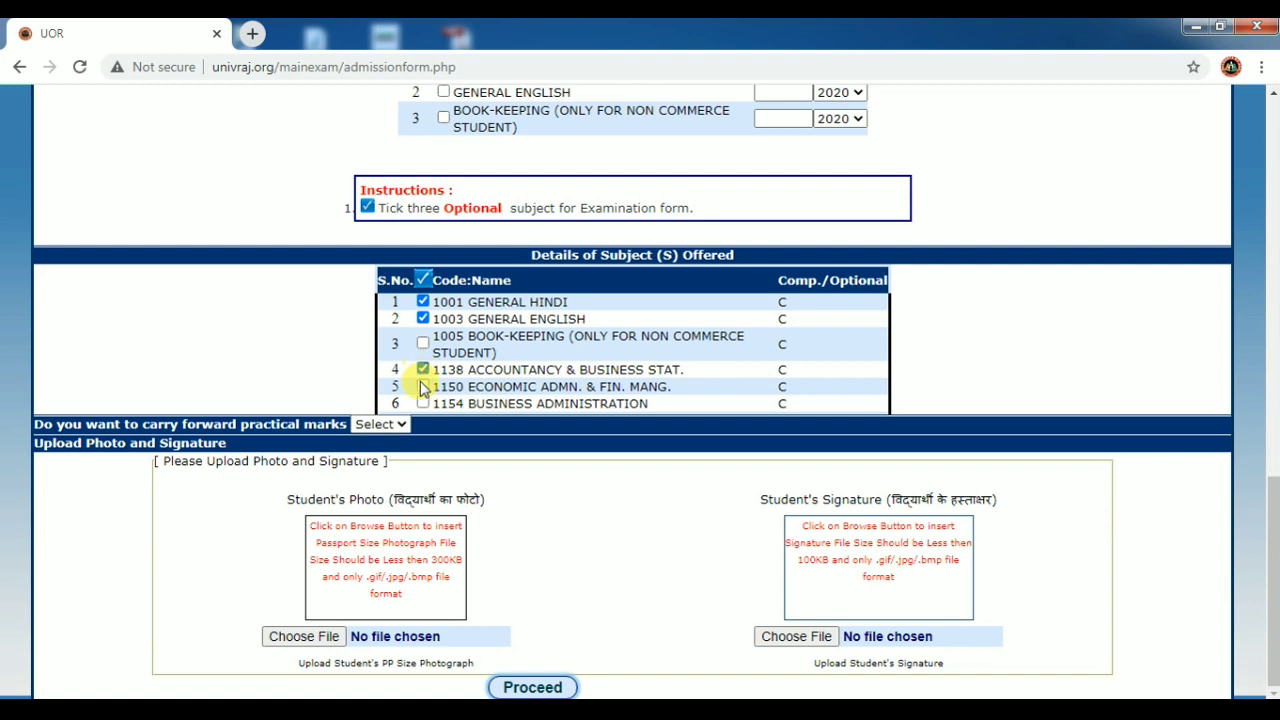
pyautogui.click(423, 387)
pyautogui.click(423, 404)
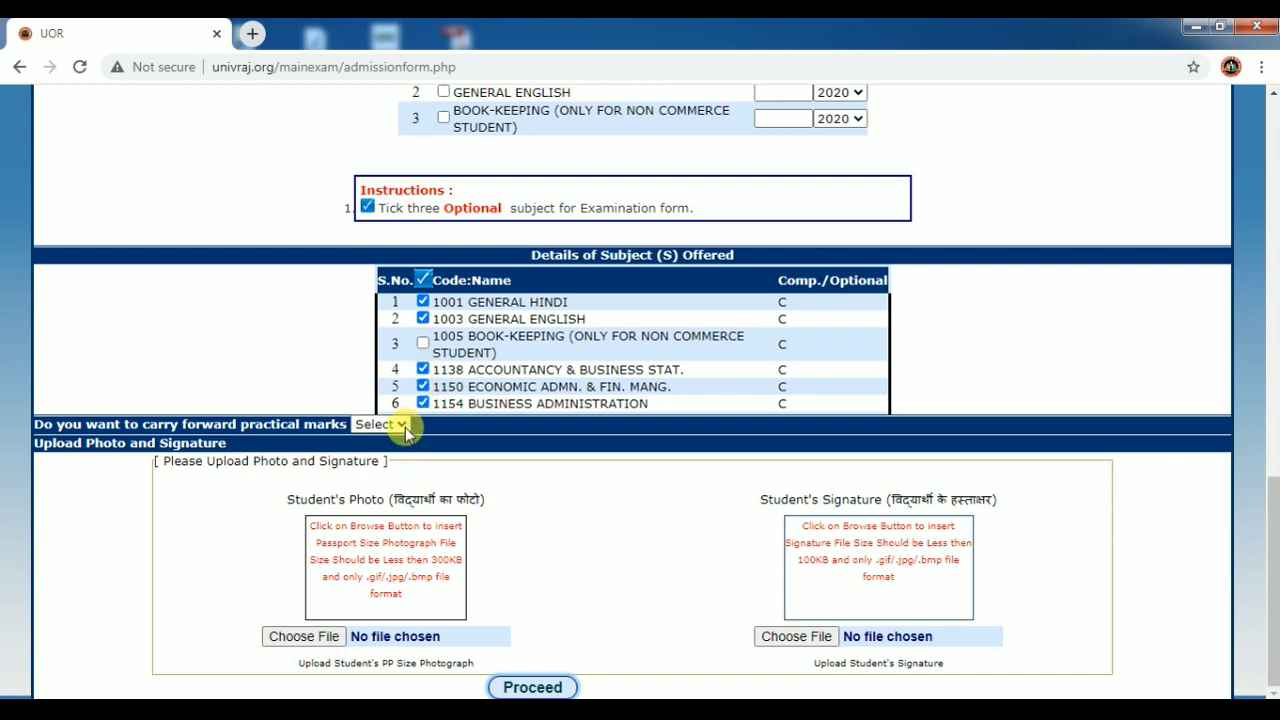
pyautogui.click(402, 428)
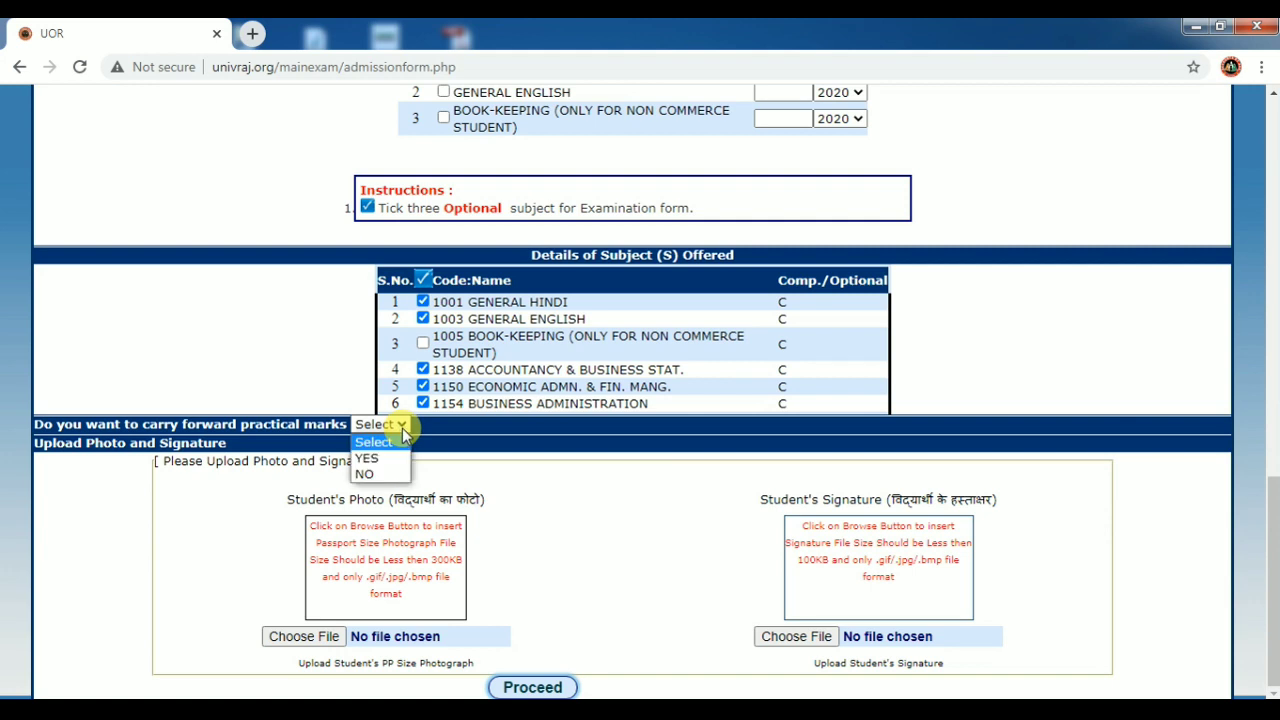
# Close the carry forward practical marks list without changing it.
pyautogui.click(402, 428)
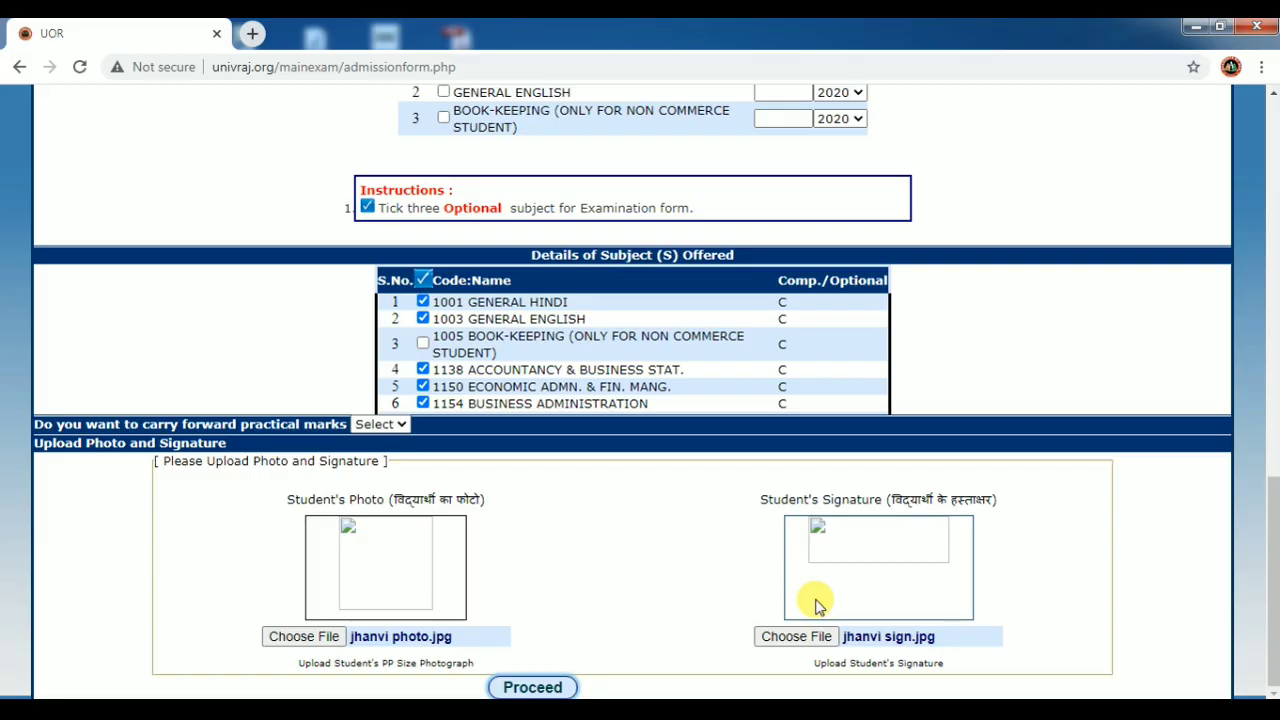
# Set carry forward practical marks to NO and proceed, confirming the candidate details are accurate.
pyautogui.click(533, 688)
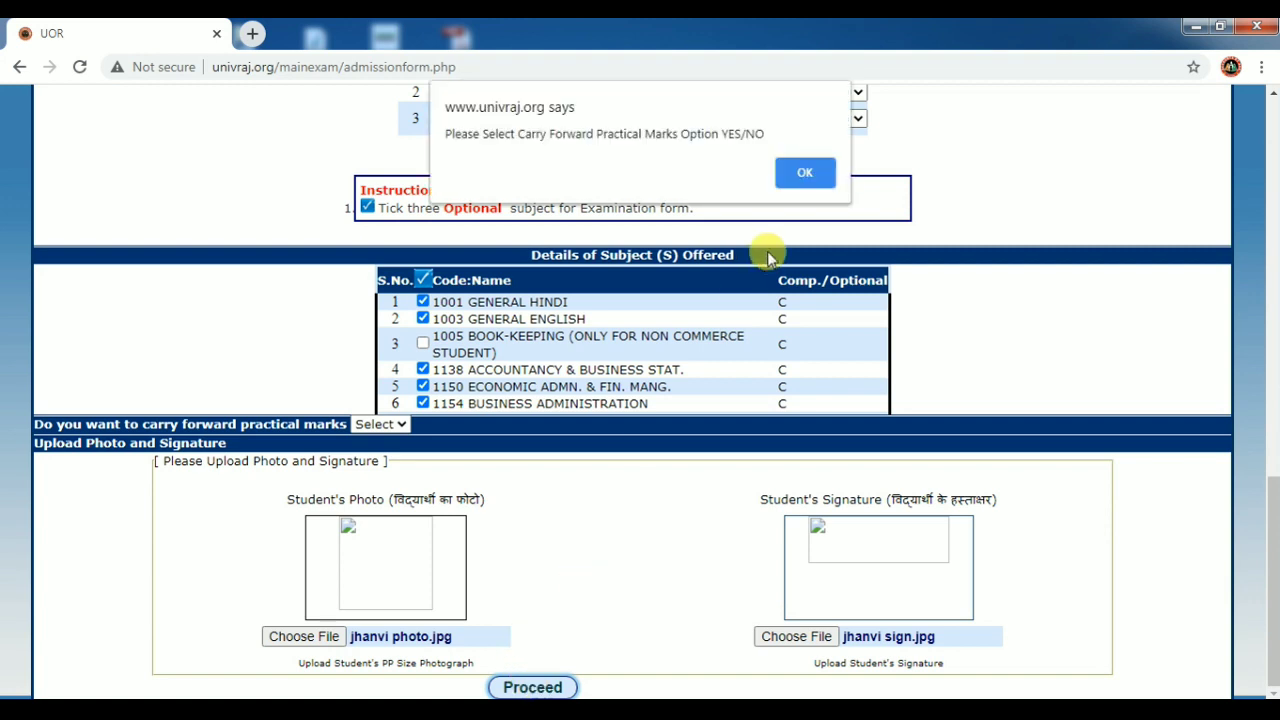
pyautogui.click(807, 171)
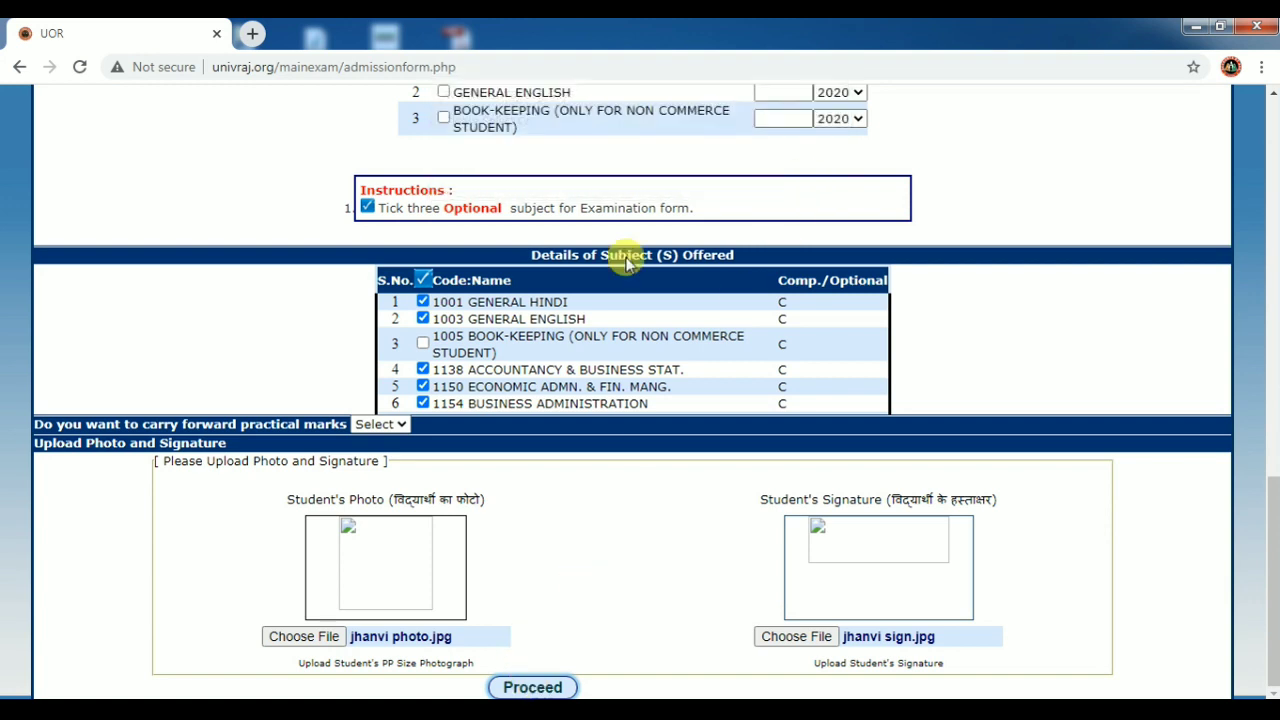
pyautogui.click(401, 426)
pyautogui.click(378, 476)
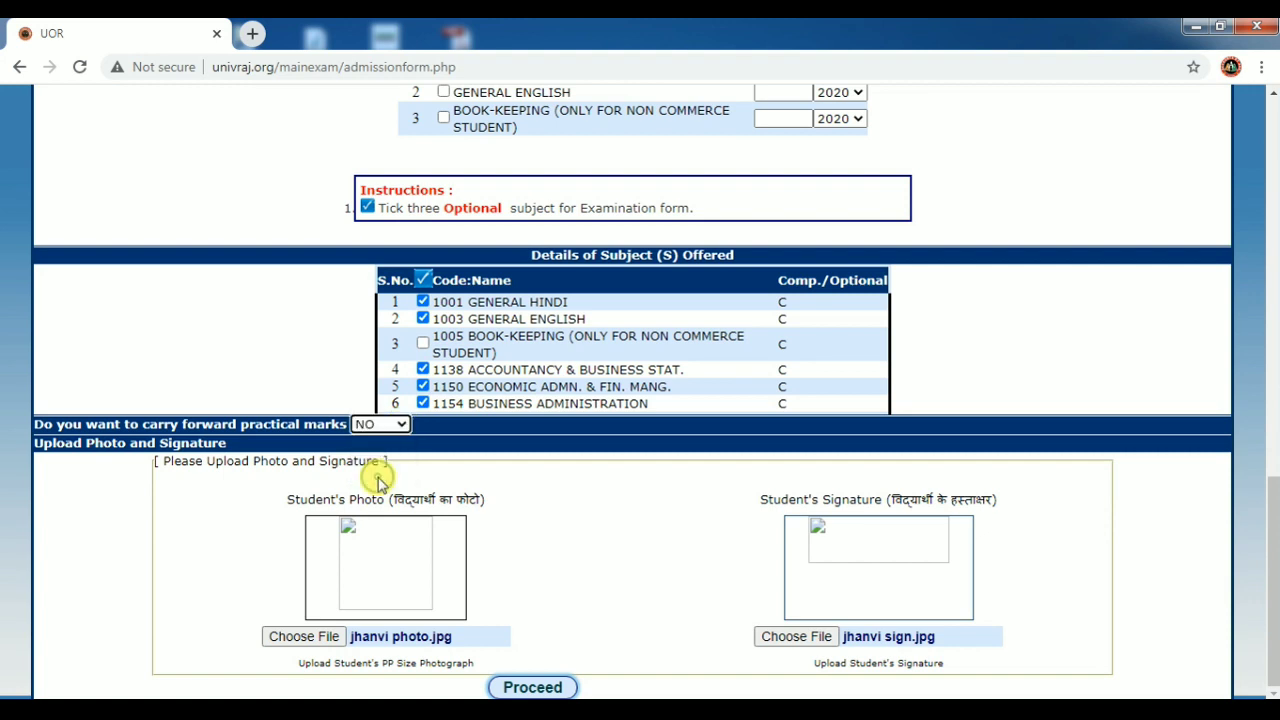
pyautogui.click(550, 689)
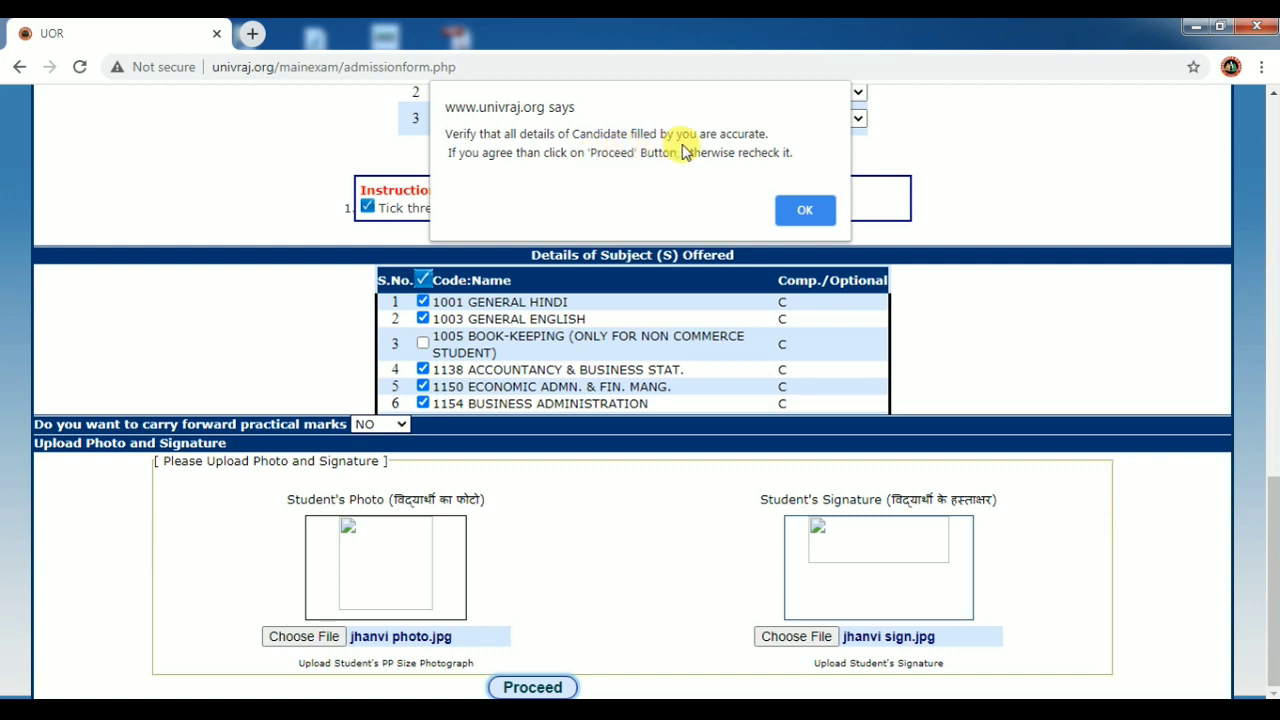
pyautogui.click(800, 212)
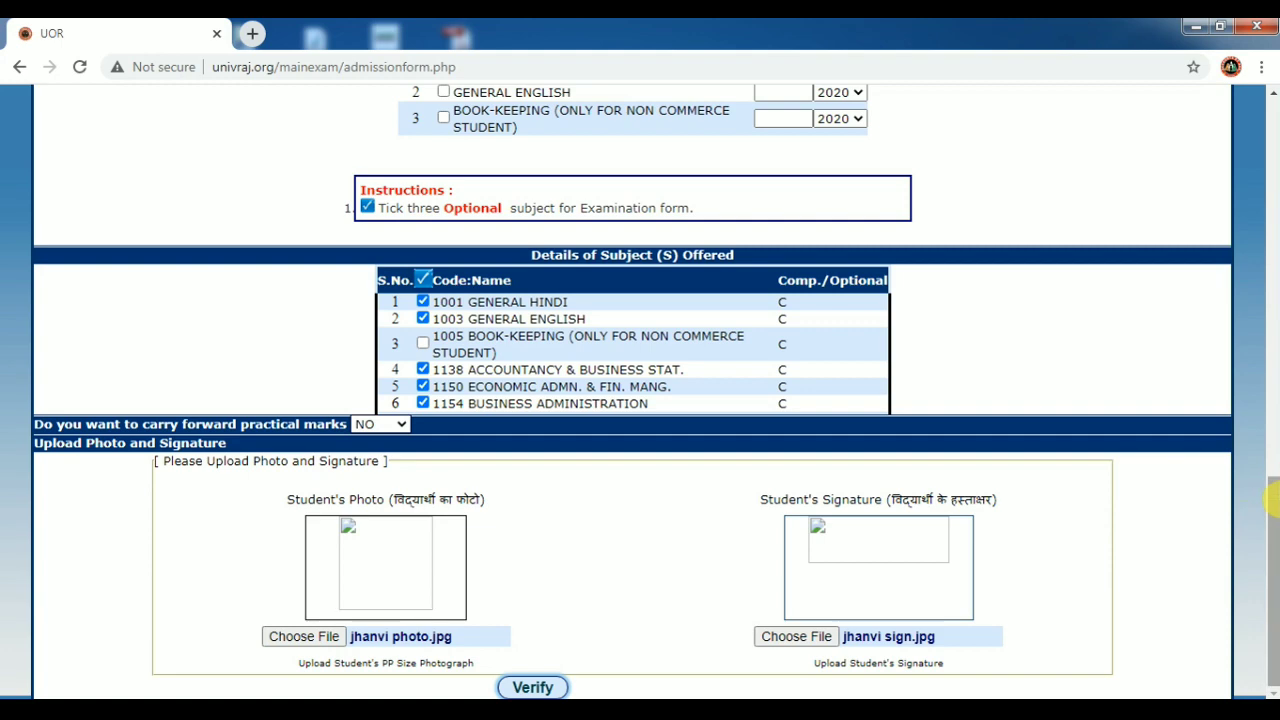
pyautogui.moveTo(1275, 499); pyautogui.dragTo(1274, 575)
# Verify the form and go from the Rs. 3640 invoice to the eazypay payment page.
pyautogui.click(541, 688)
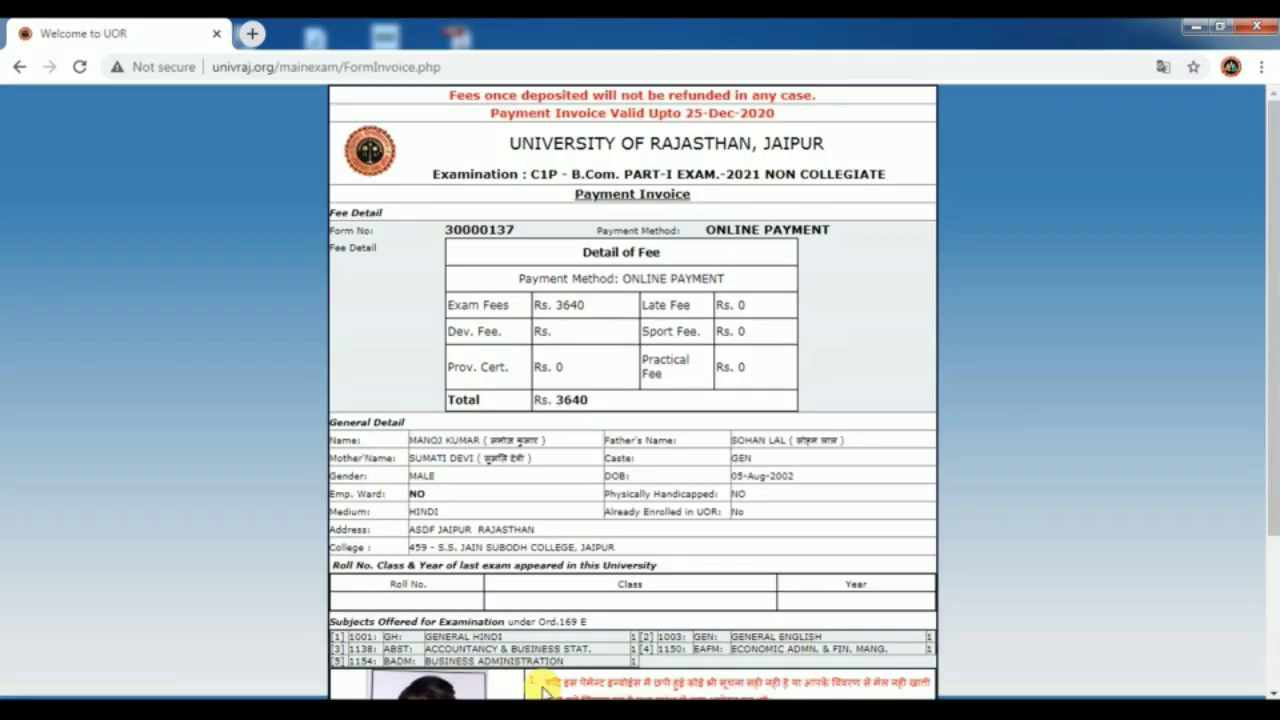
pyautogui.scroll(-2, 530, 689)
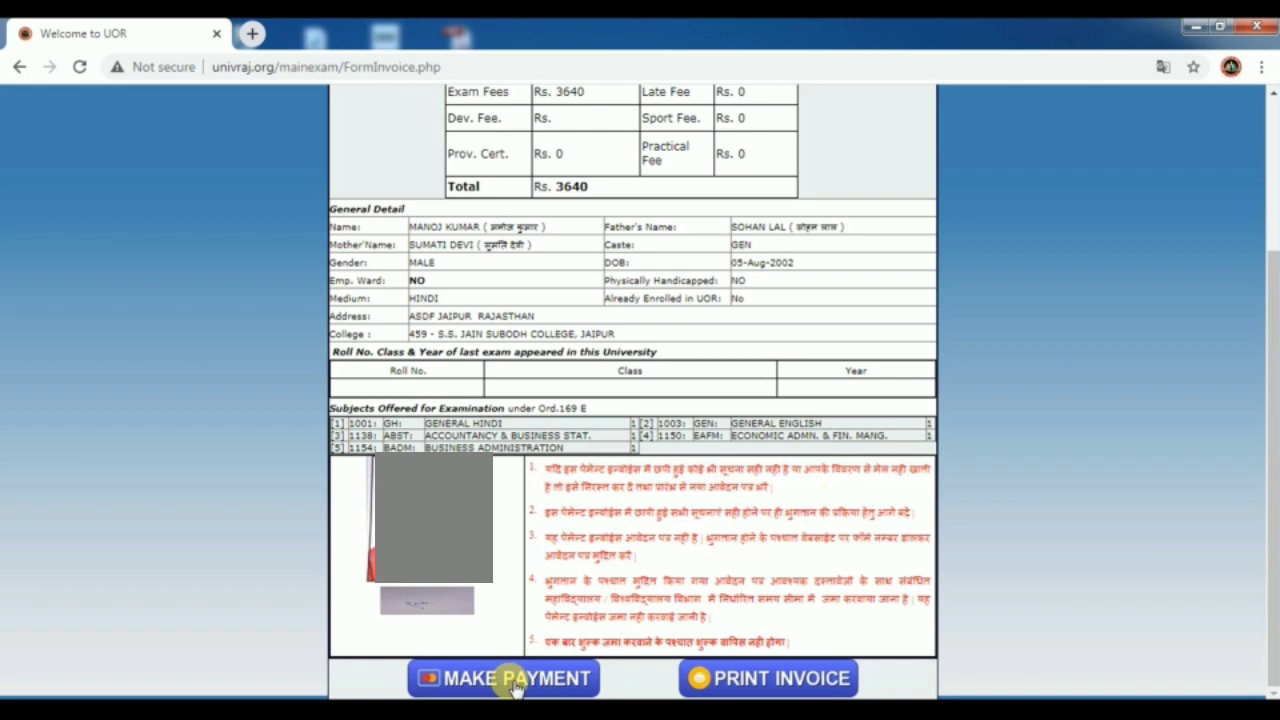
pyautogui.click(516, 680)
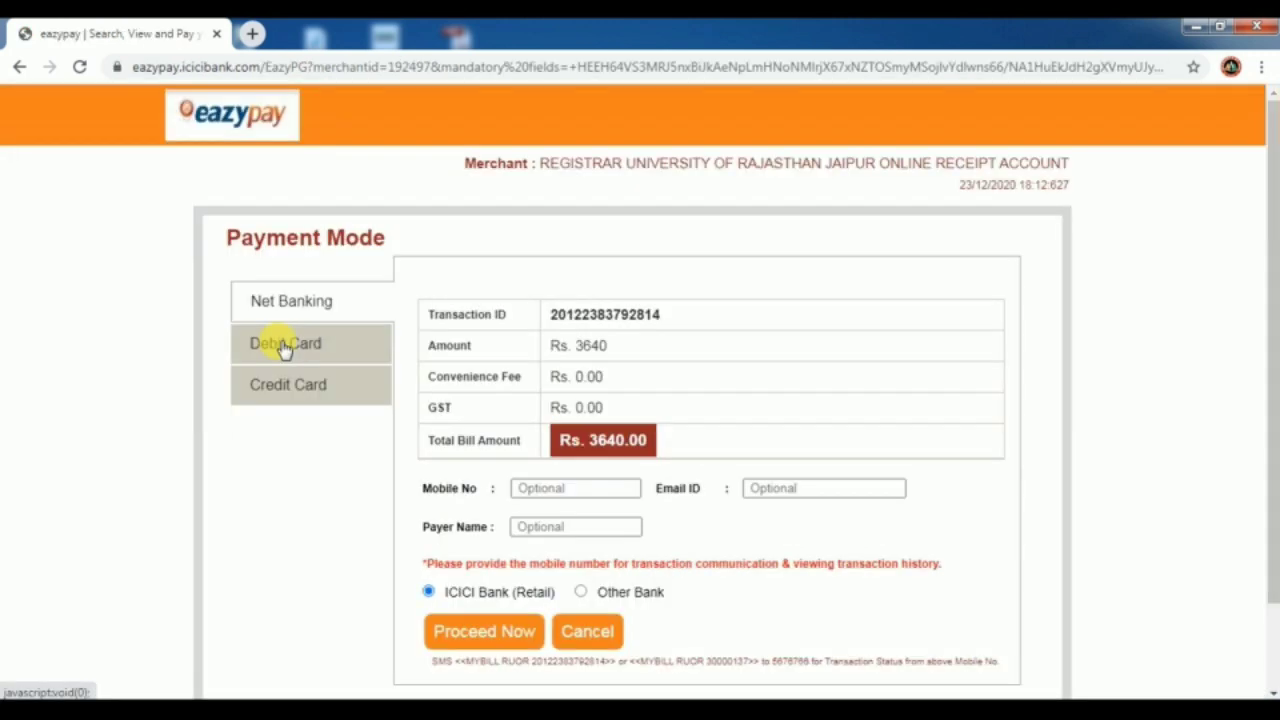